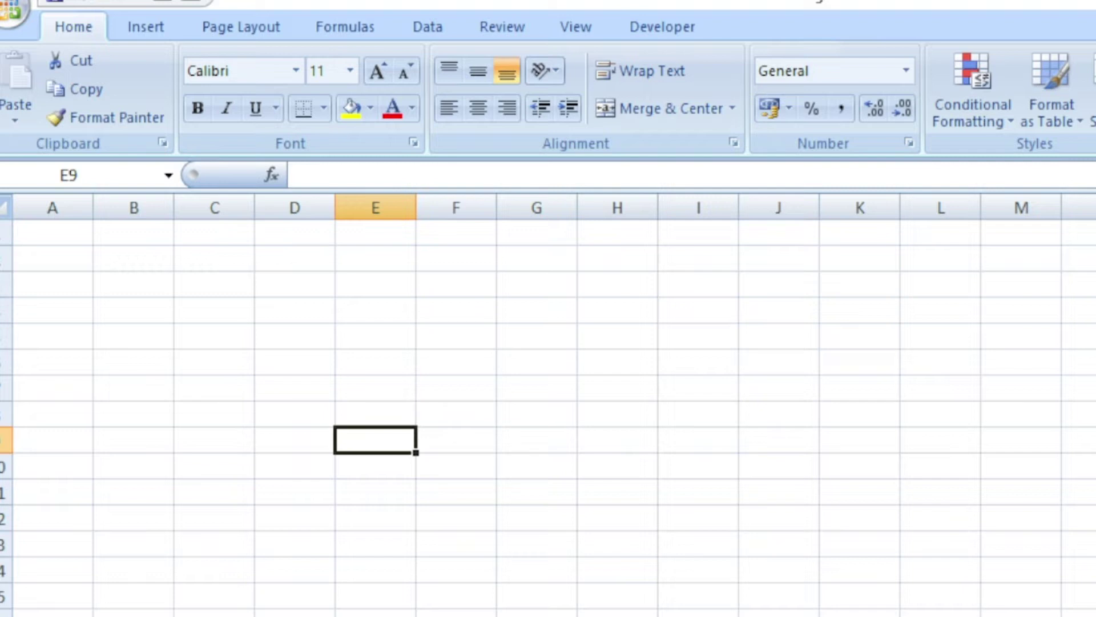
{"action": "left_click", "coordinate": [294, 441]}
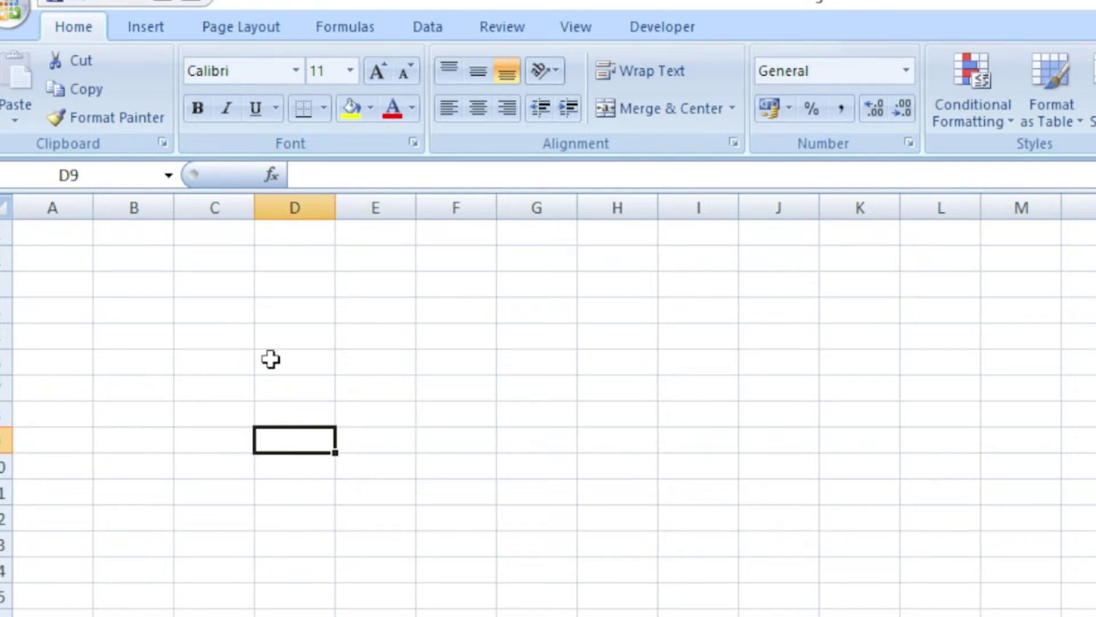
{"action": "left_click", "coordinate": [263, 333]}
{"action": "left_click", "coordinate": [236, 344]}
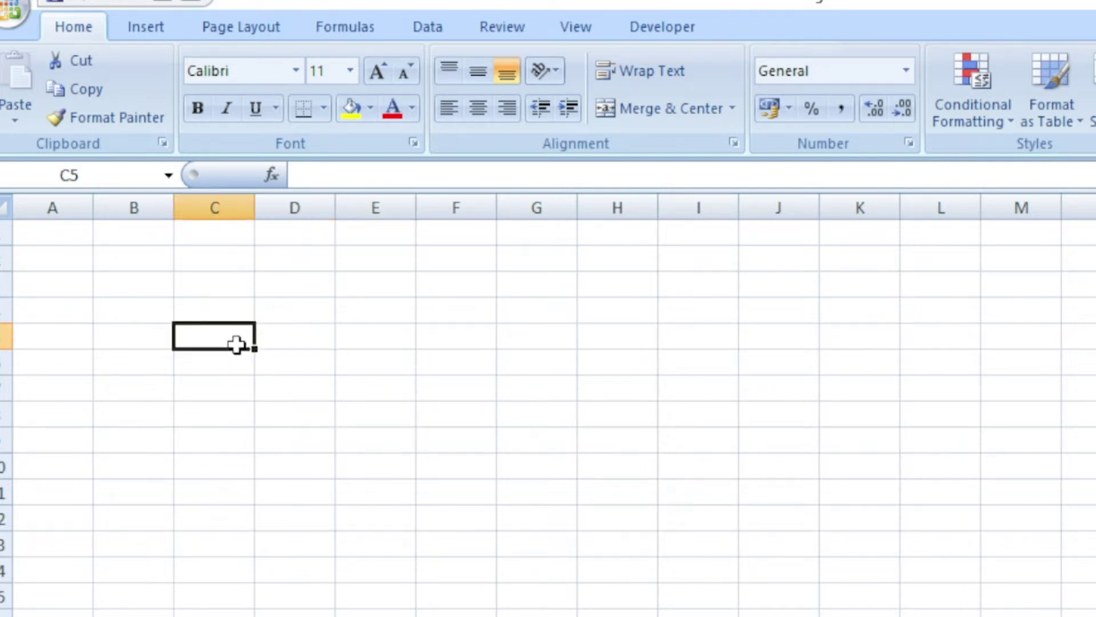
{"action": "left_click", "coordinate": [237, 386]}
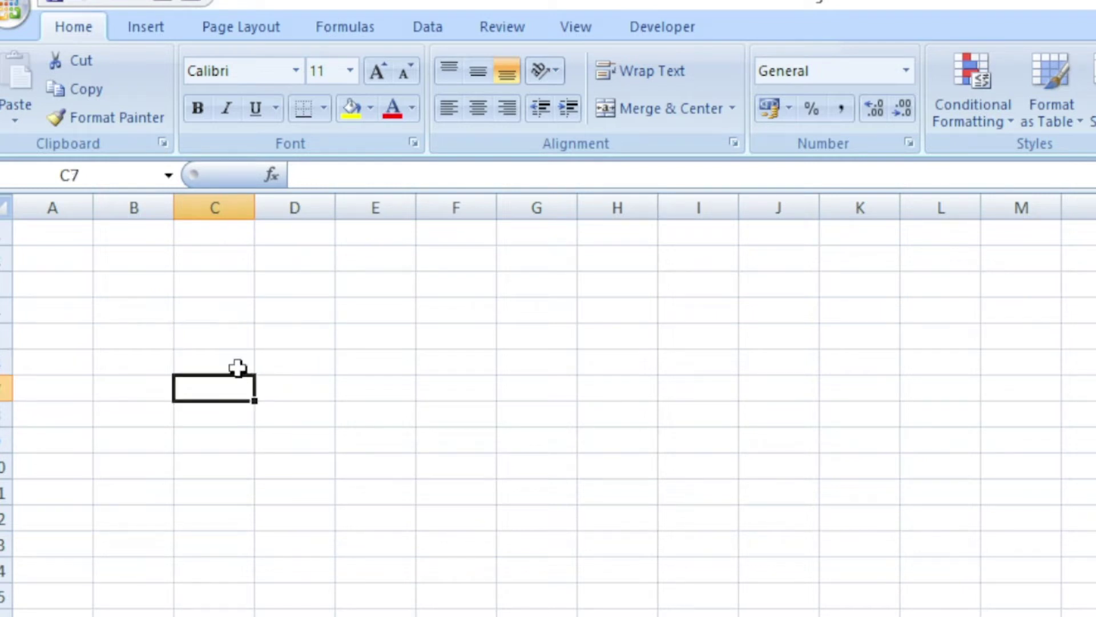
{"action": "left_click", "coordinate": [233, 336]}
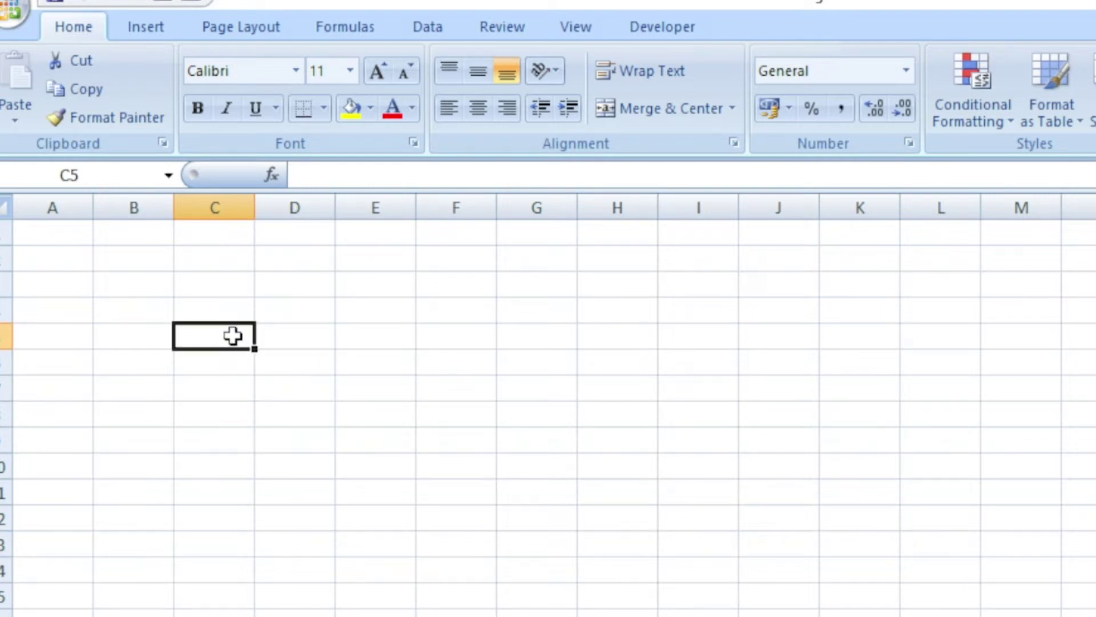
{"action": "left_click", "coordinate": [247, 439]}
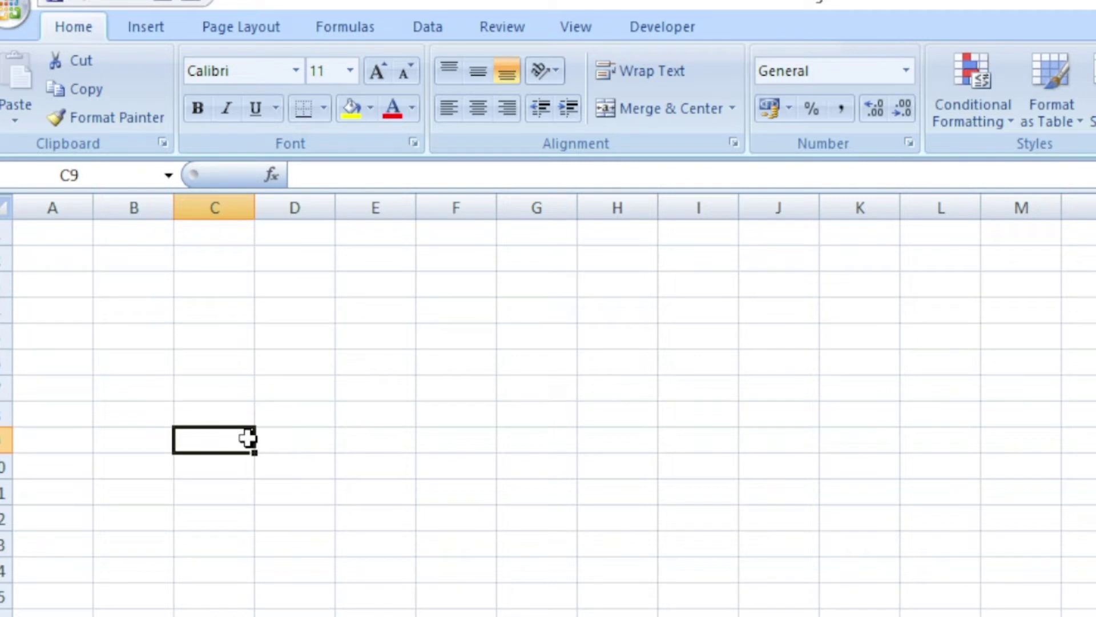
{"action": "left_click", "coordinate": [222, 334]}
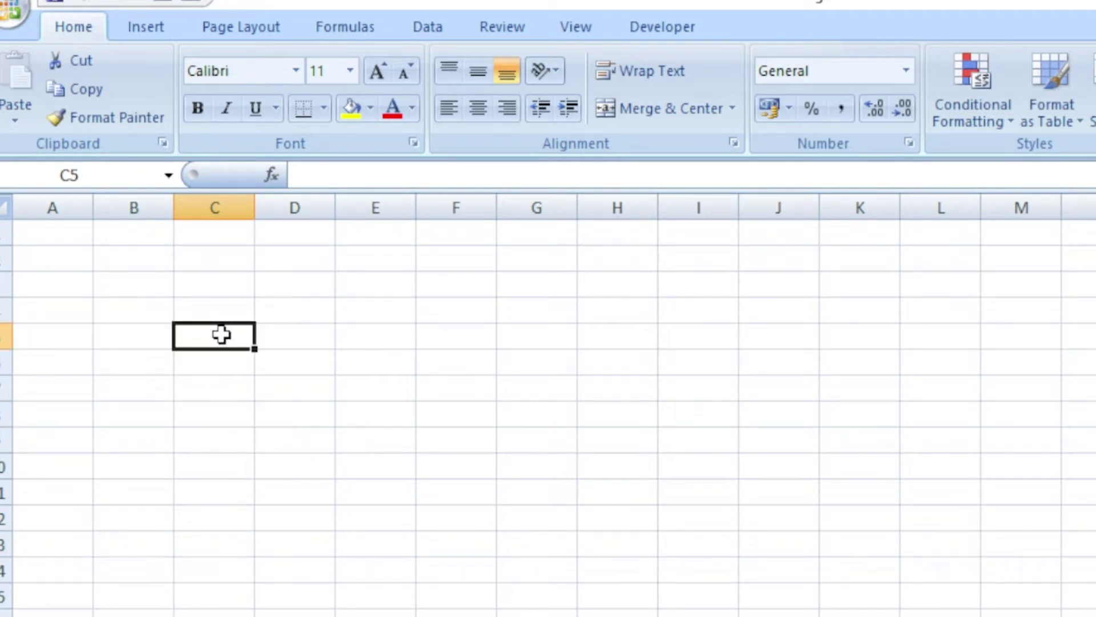
Enter the value 350 in cell B3
{"action": "scroll", "coordinate": [221, 340], "scroll_direction": "up", "scroll_amount": 3}
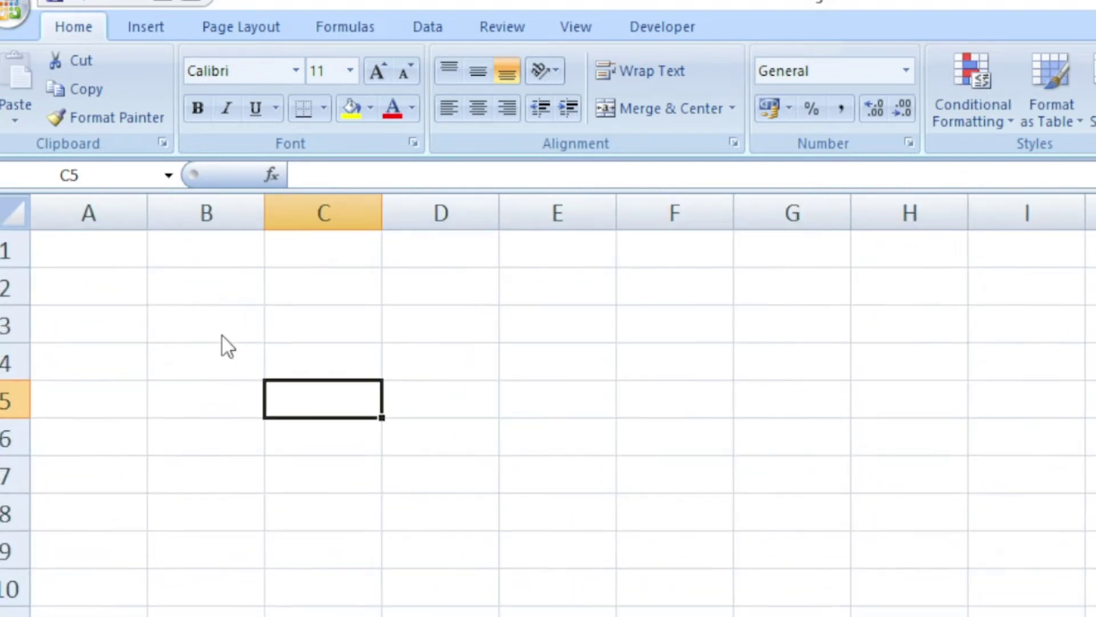
{"action": "scroll", "coordinate": [223, 337], "scroll_direction": "up", "scroll_amount": 2}
{"action": "left_click", "coordinate": [257, 358]}
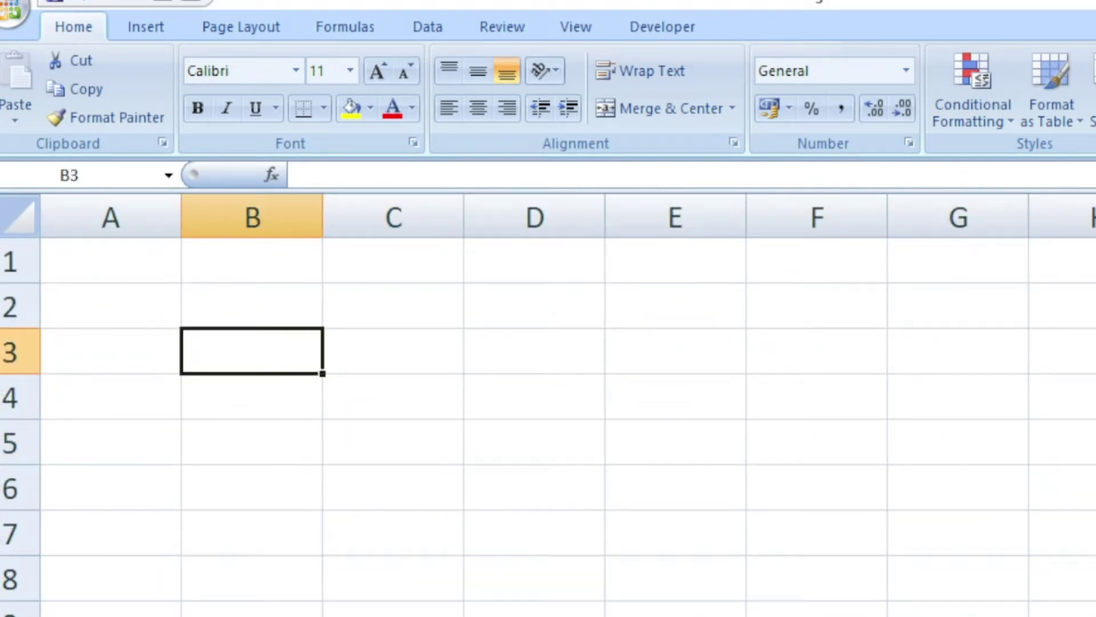
{"action": "type", "text": "350"}
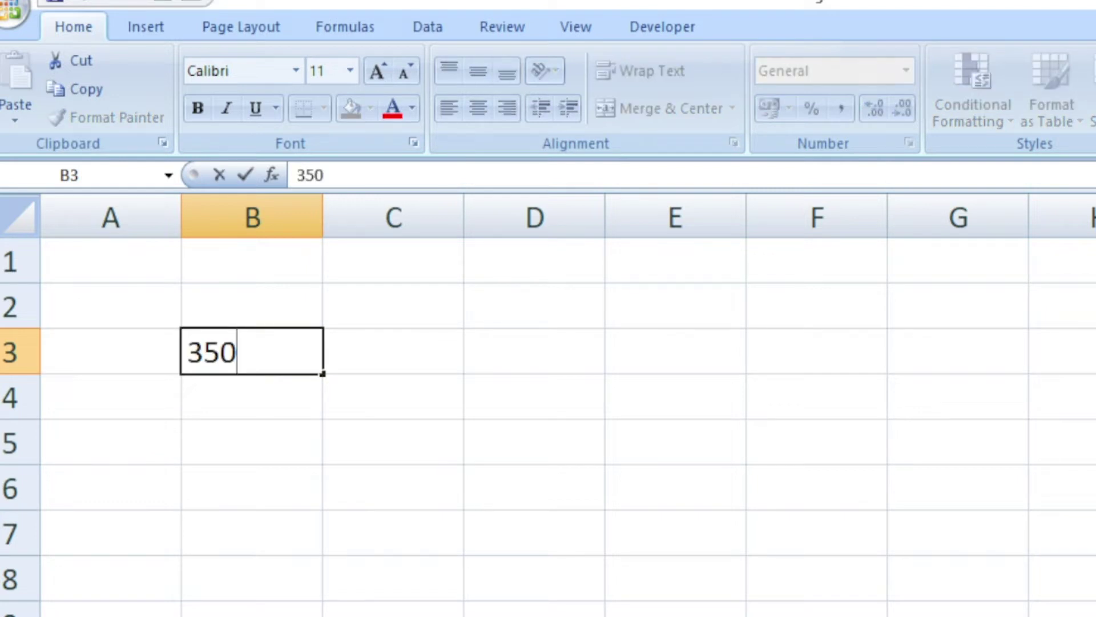
{"action": "key", "text": "Return"}
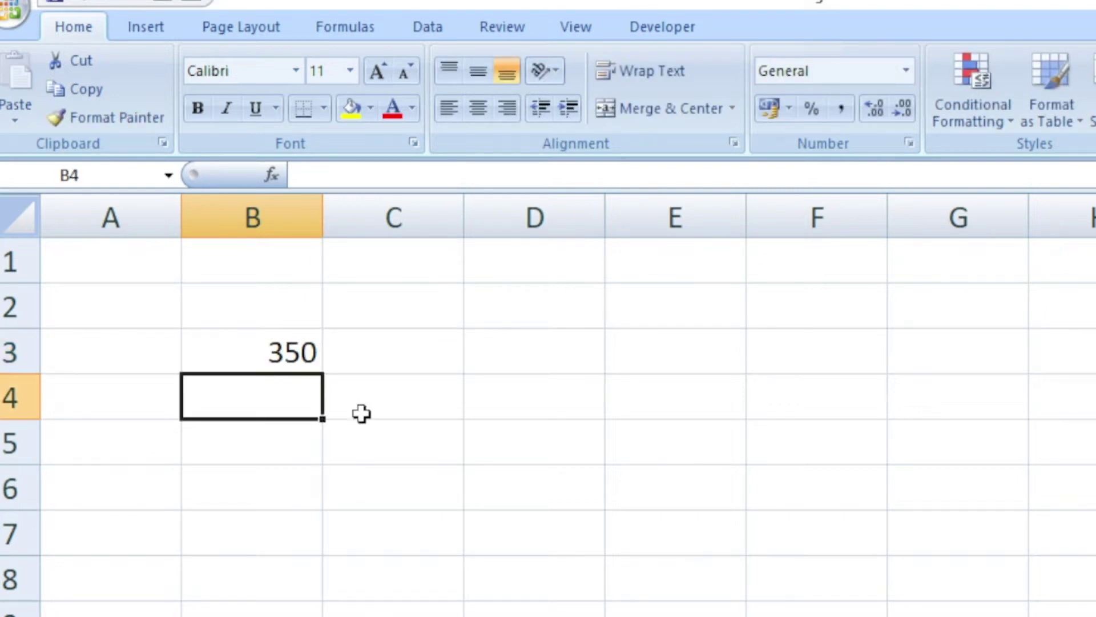
Enter the formula =IF(B3=350, "Pass", "Fail") in cell C3
{"action": "left_click", "coordinate": [362, 348]}
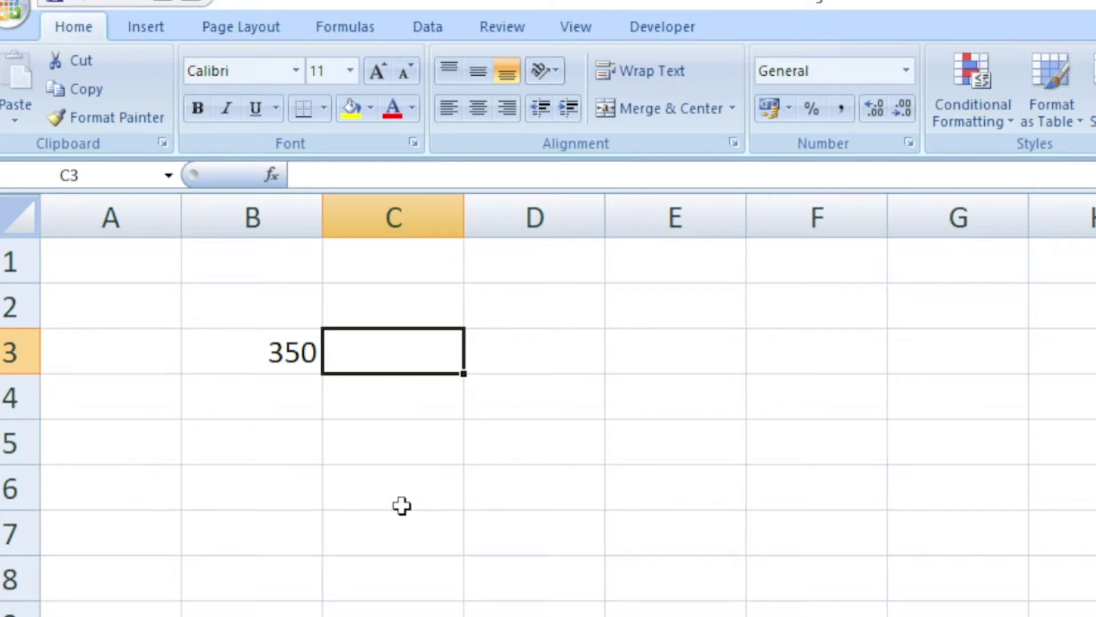
{"action": "type", "text": "="}
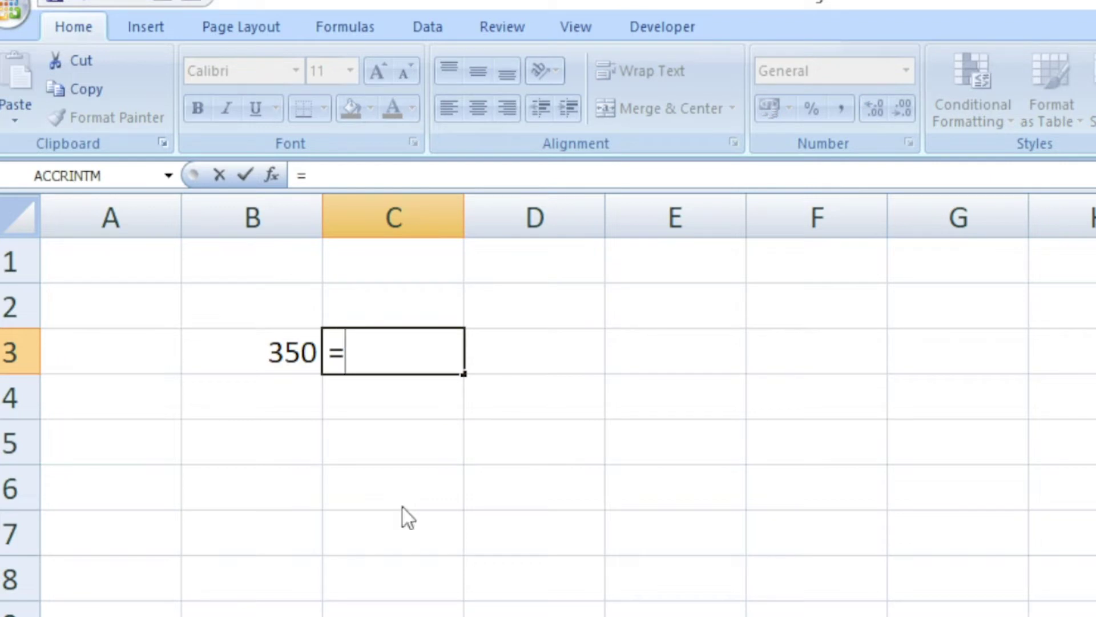
{"action": "type", "text": "if"}
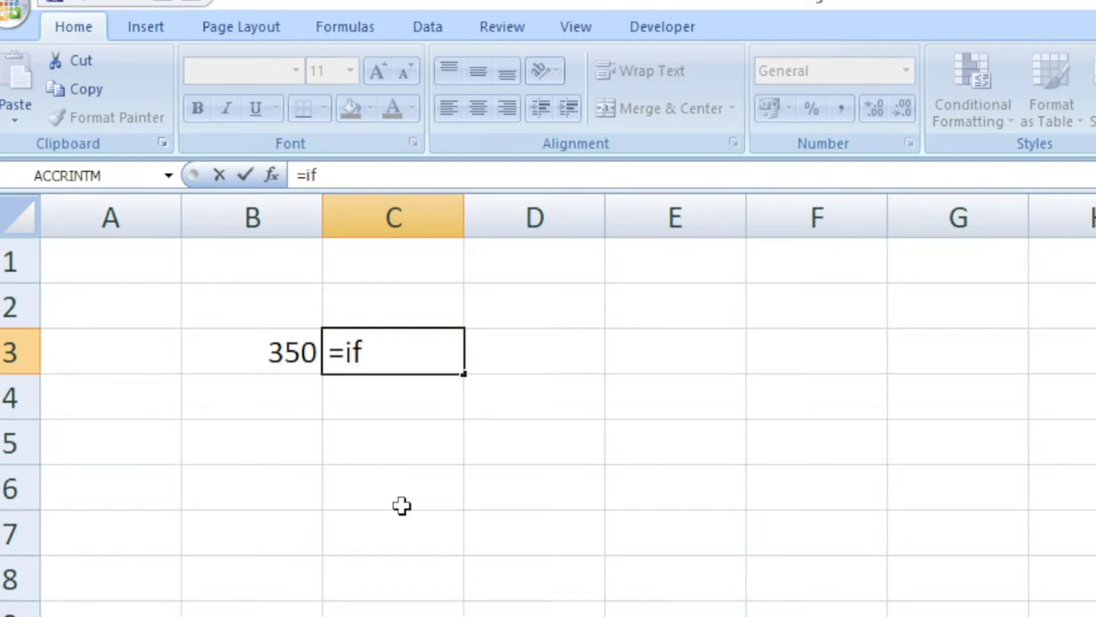
{"action": "type", "text": "("}
{"action": "left_click", "coordinate": [216, 359]}
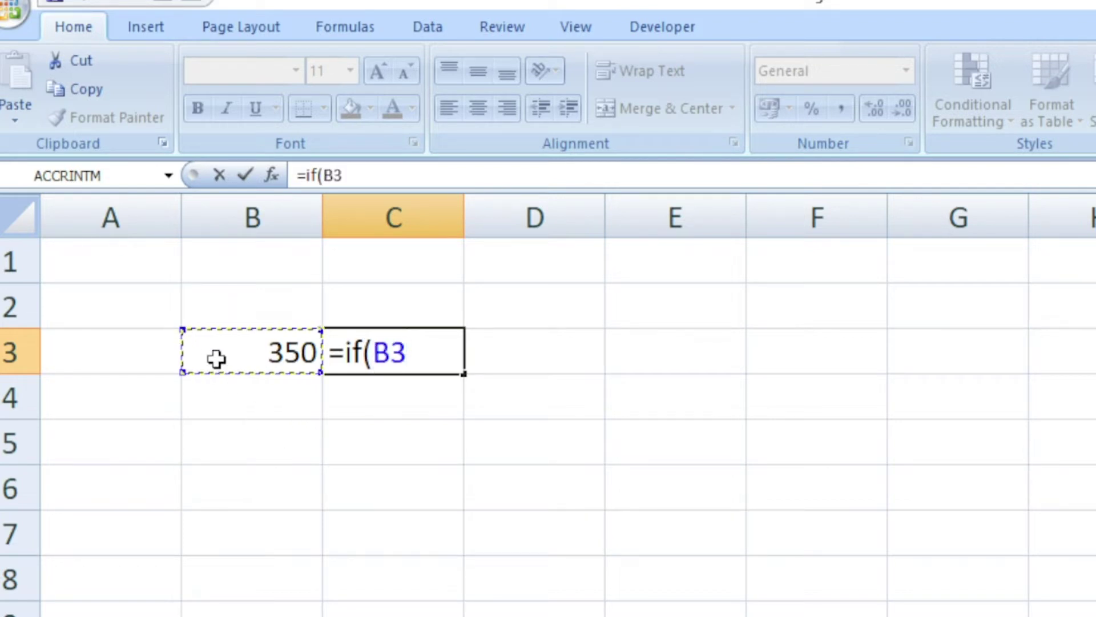
{"action": "type", "text": "="}
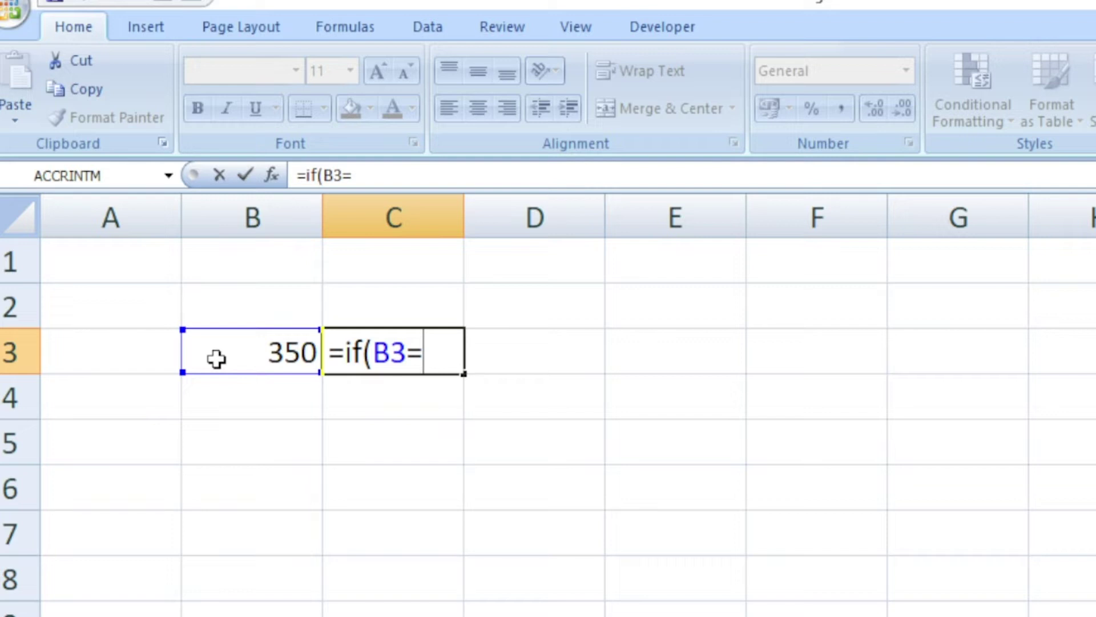
{"action": "type", "text": "350"}
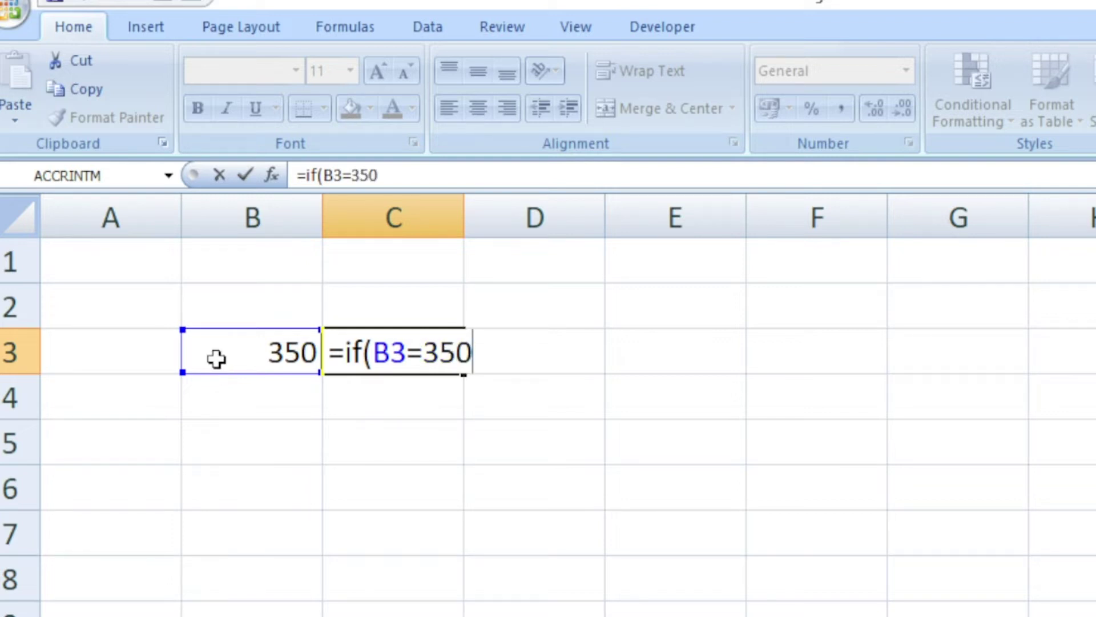
{"action": "type", "text": ", \"Pass"}
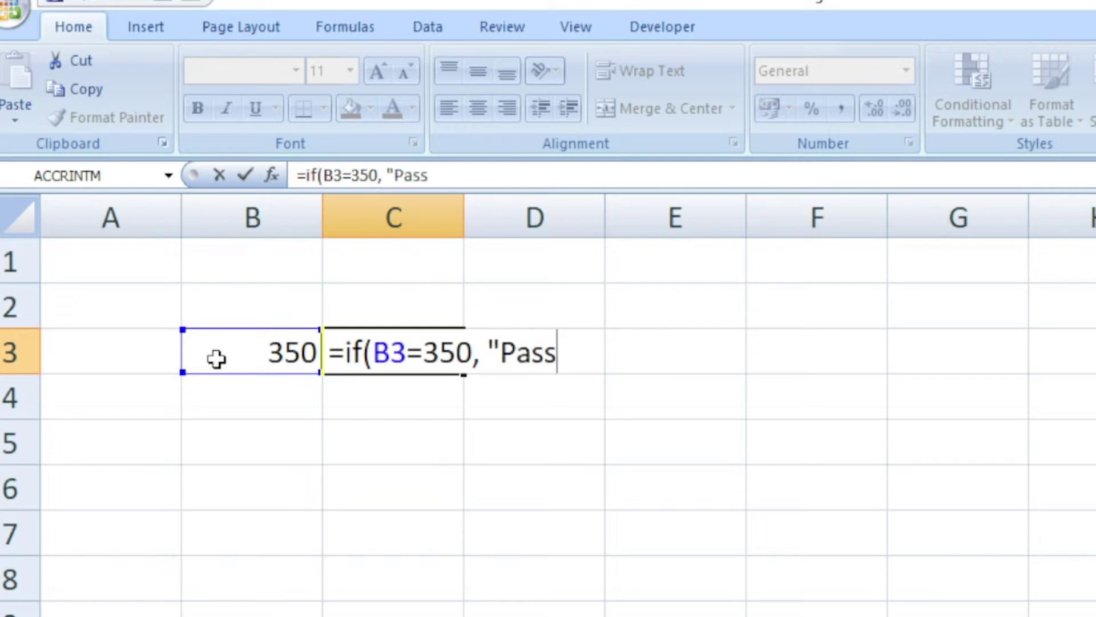
{"action": "type", "text": "\", \"Fail"}
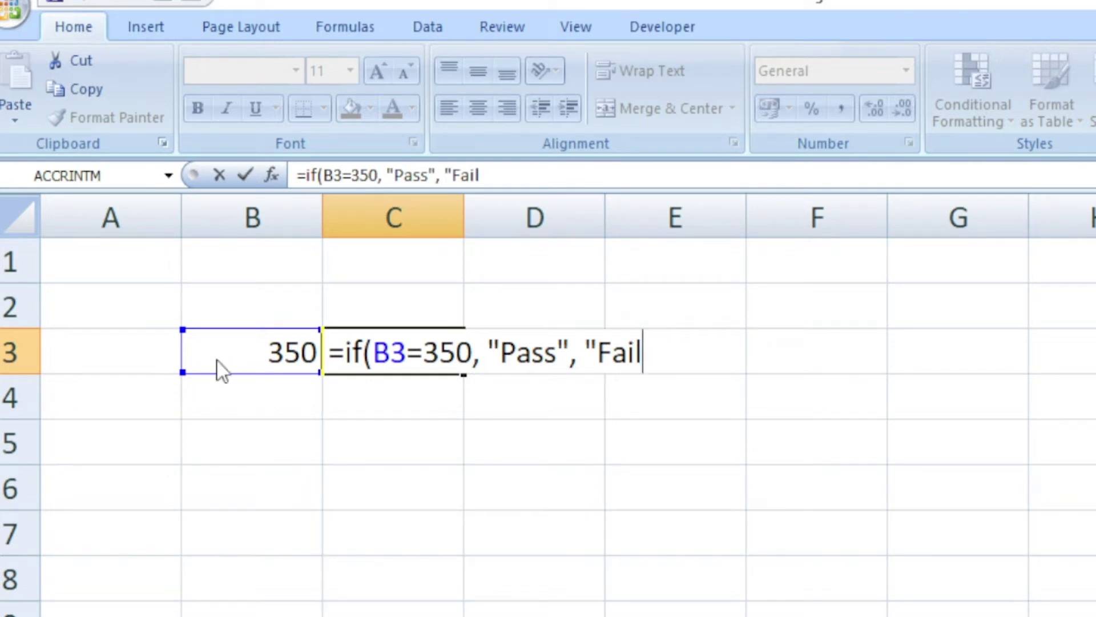
{"action": "type", "text": "\"0"}
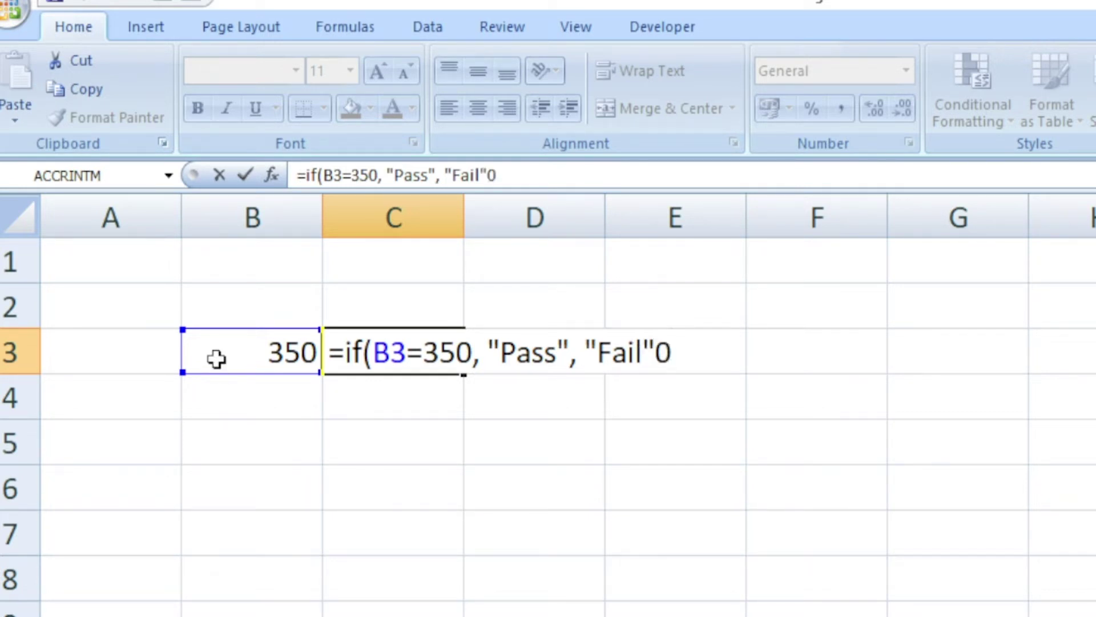
{"action": "key", "text": "BackSpace"}
{"action": "type", "text": ")"}
{"action": "key", "text": "Return"}
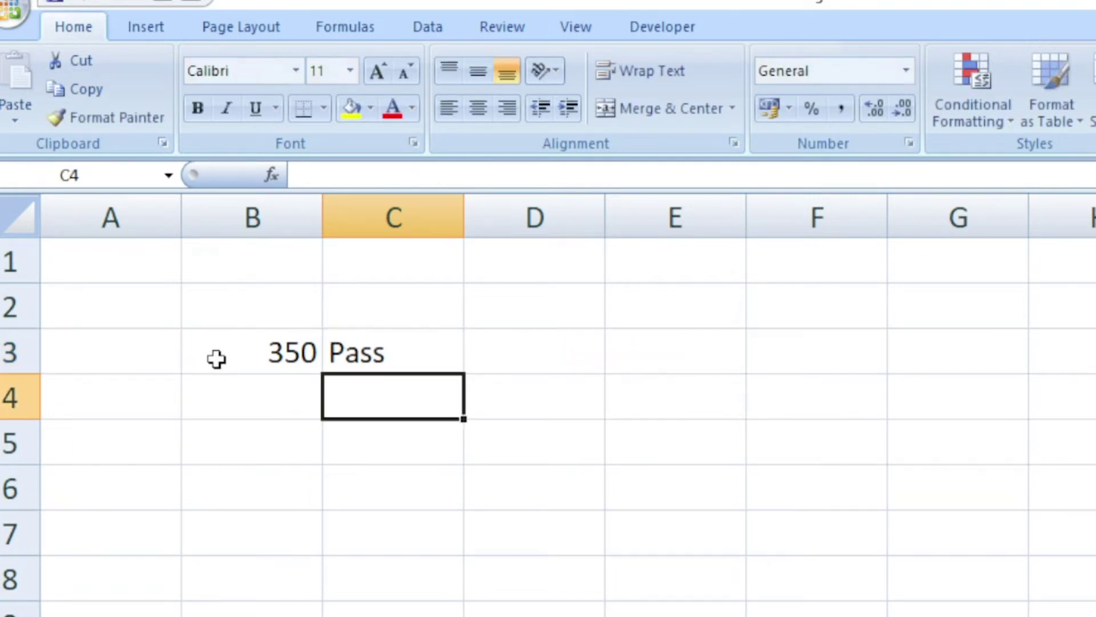
Set B3 to 340 to test the formula and check the result in C3
{"action": "left_click", "coordinate": [354, 352]}
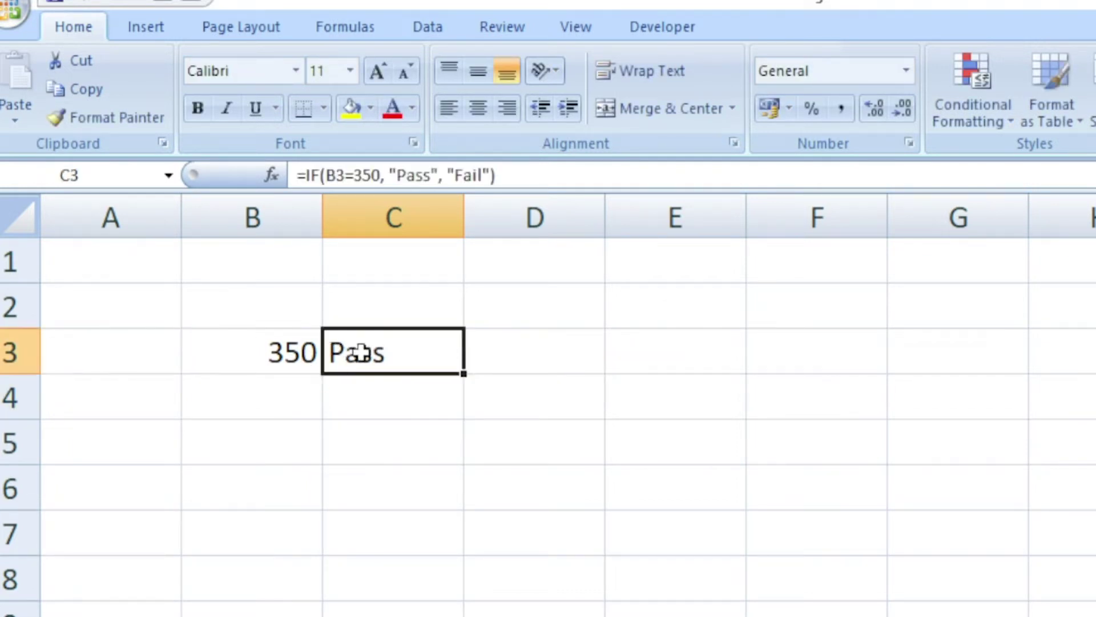
{"action": "left_click", "coordinate": [386, 508]}
{"action": "left_click", "coordinate": [278, 347]}
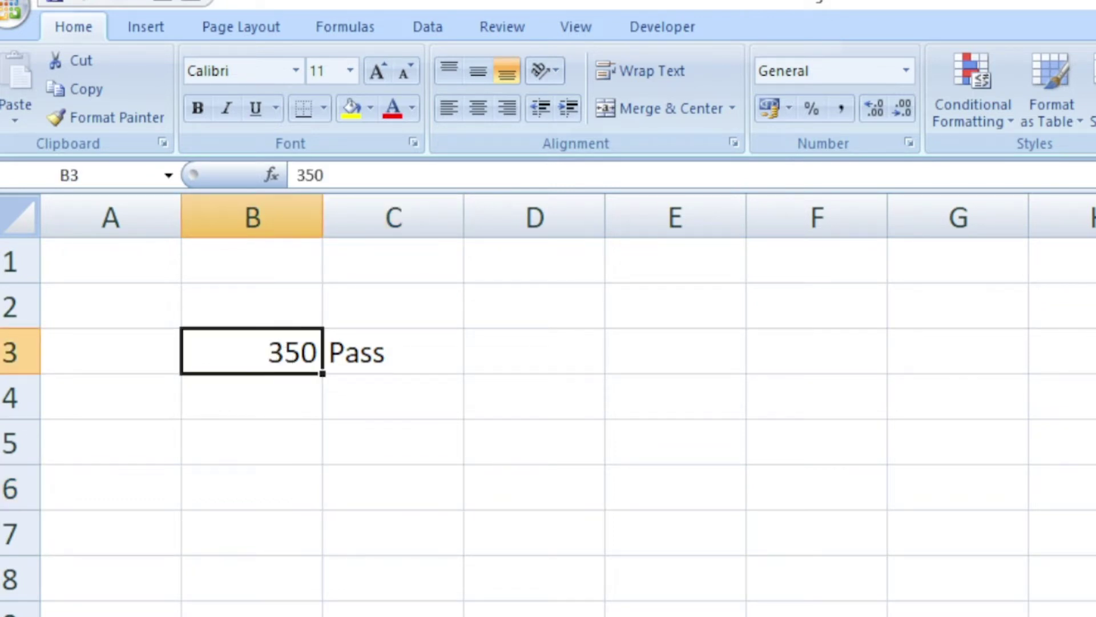
{"action": "type", "text": "340"}
{"action": "key", "text": "Return"}
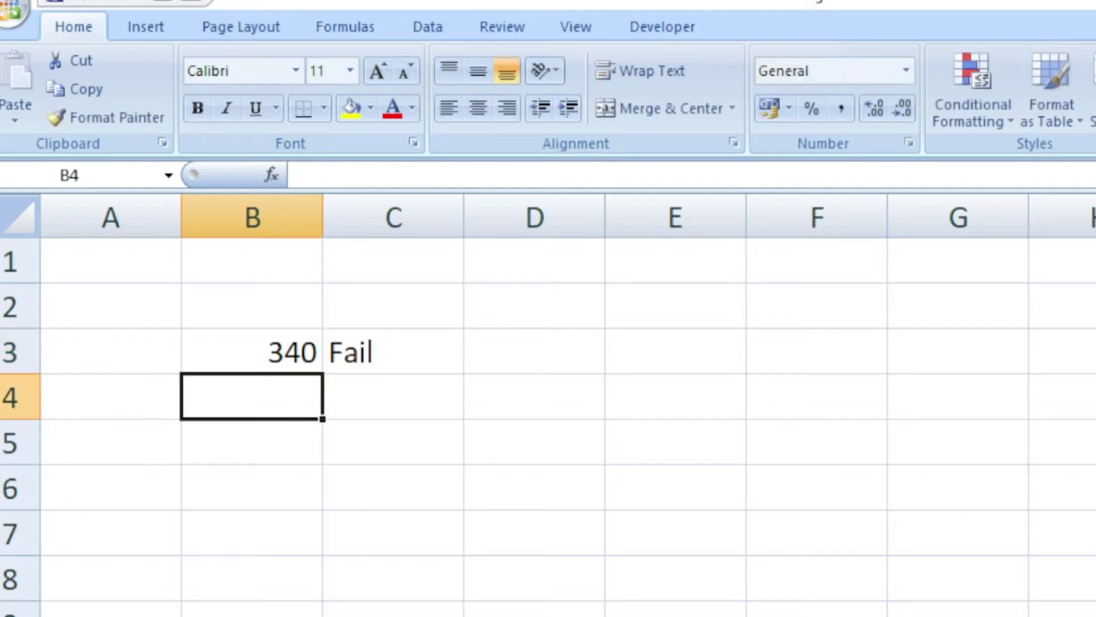
{"action": "left_click", "coordinate": [394, 350]}
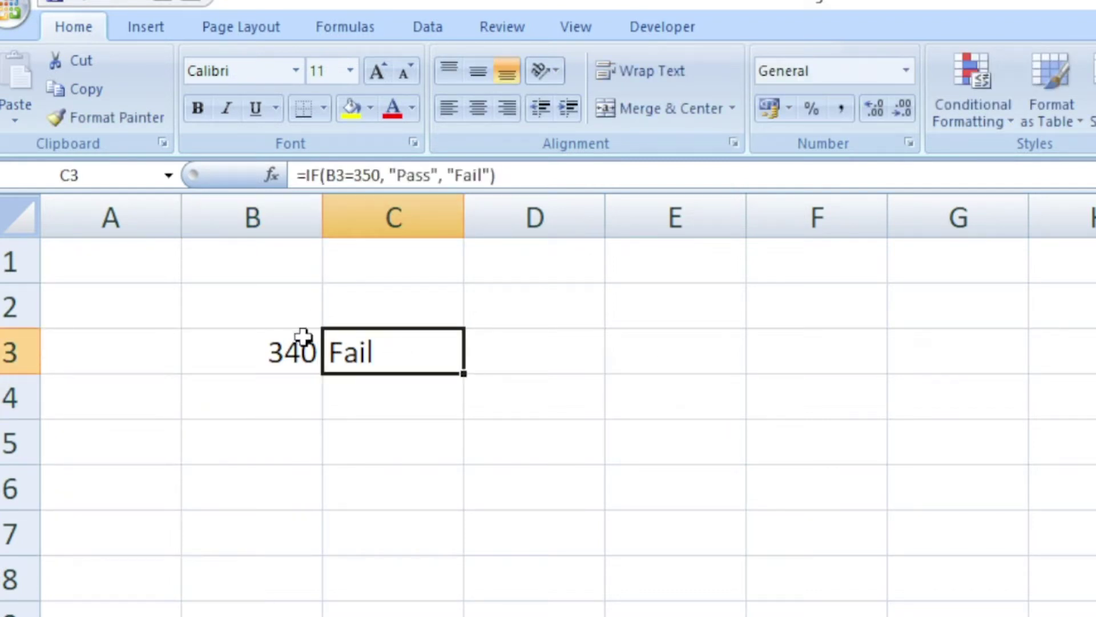
Set B3 to 351 to test the formula with a value above 350
{"action": "left_click", "coordinate": [282, 350]}
{"action": "type", "text": "351"}
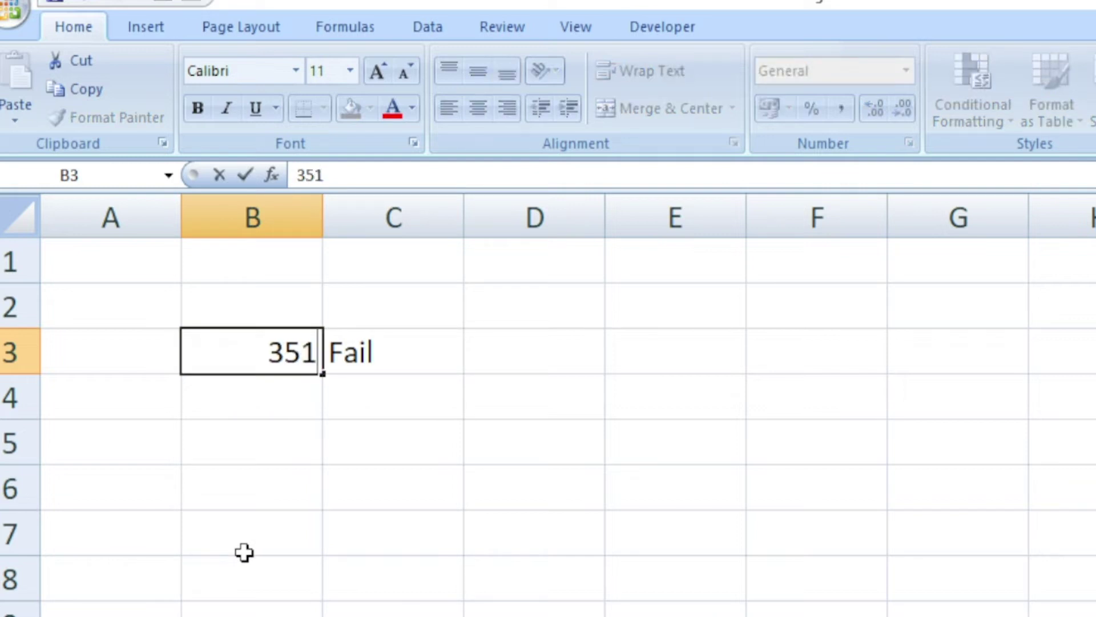
{"action": "key", "text": "Return"}
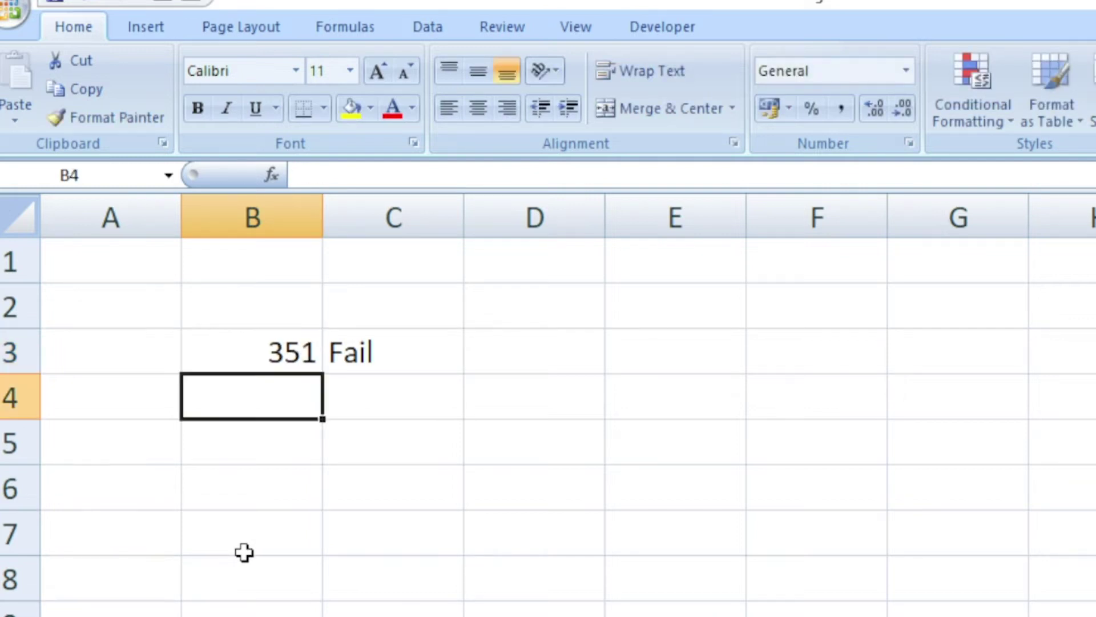
Change the condition in C3's IF formula to B3>=350, keeping the "Pass" and "Fail" results
{"action": "left_click", "coordinate": [338, 351]}
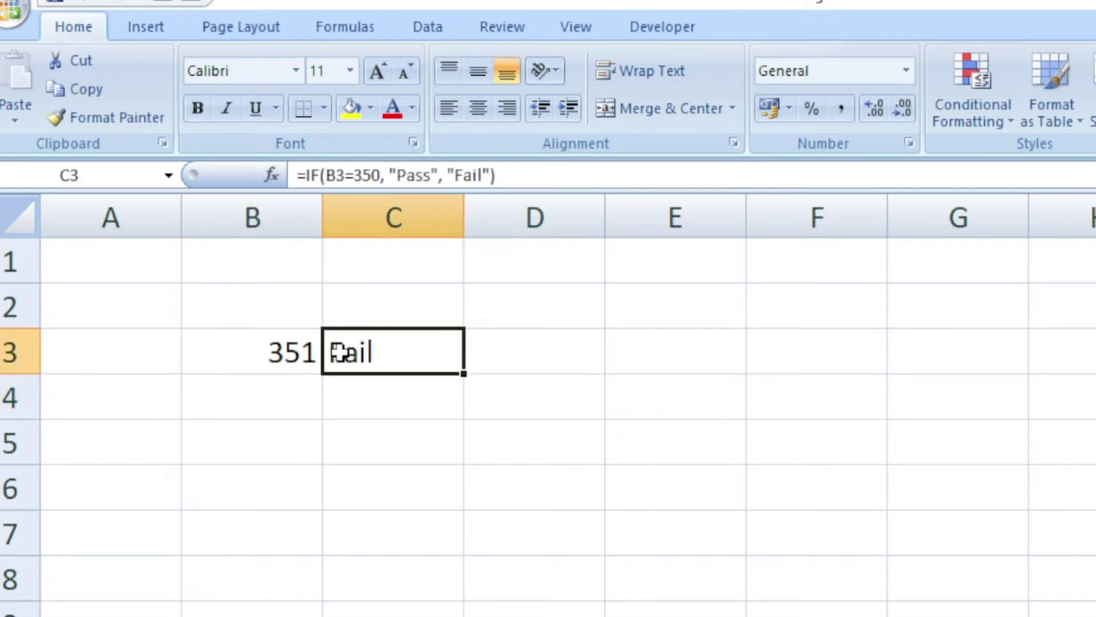
{"action": "left_click", "coordinate": [357, 175]}
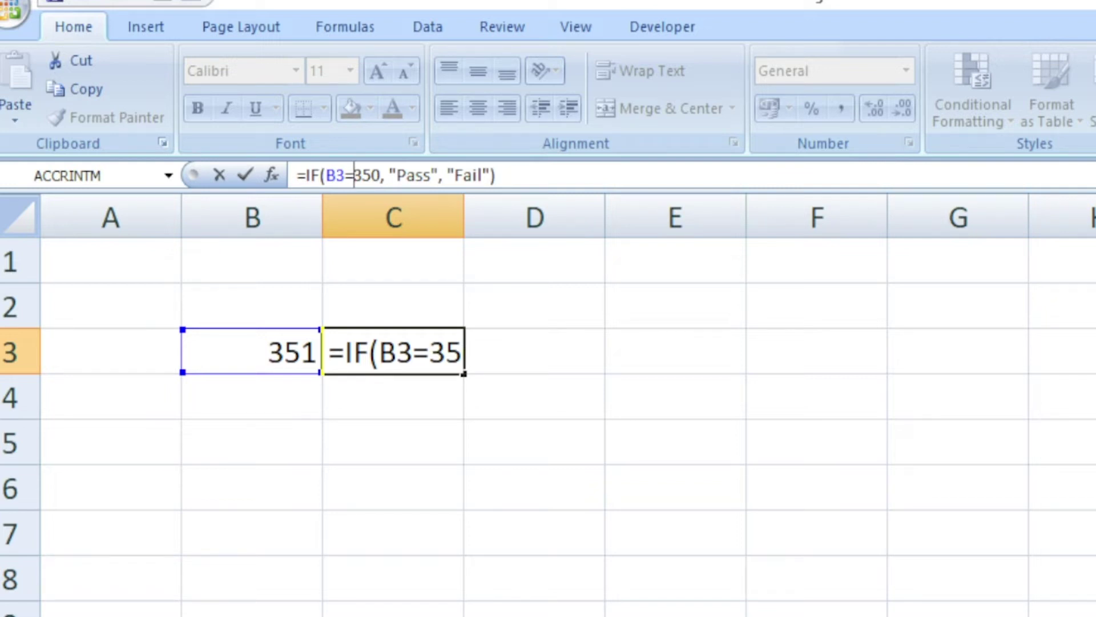
{"action": "type", "text": ">"}
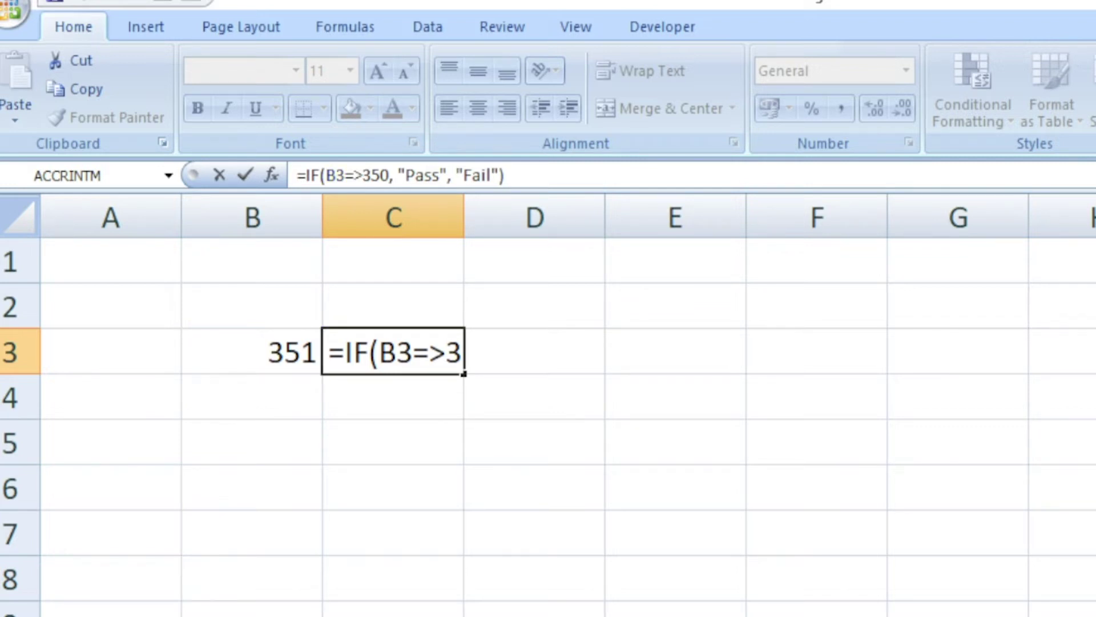
{"action": "key", "text": "Return"}
{"action": "left_click", "coordinate": [390, 614]}
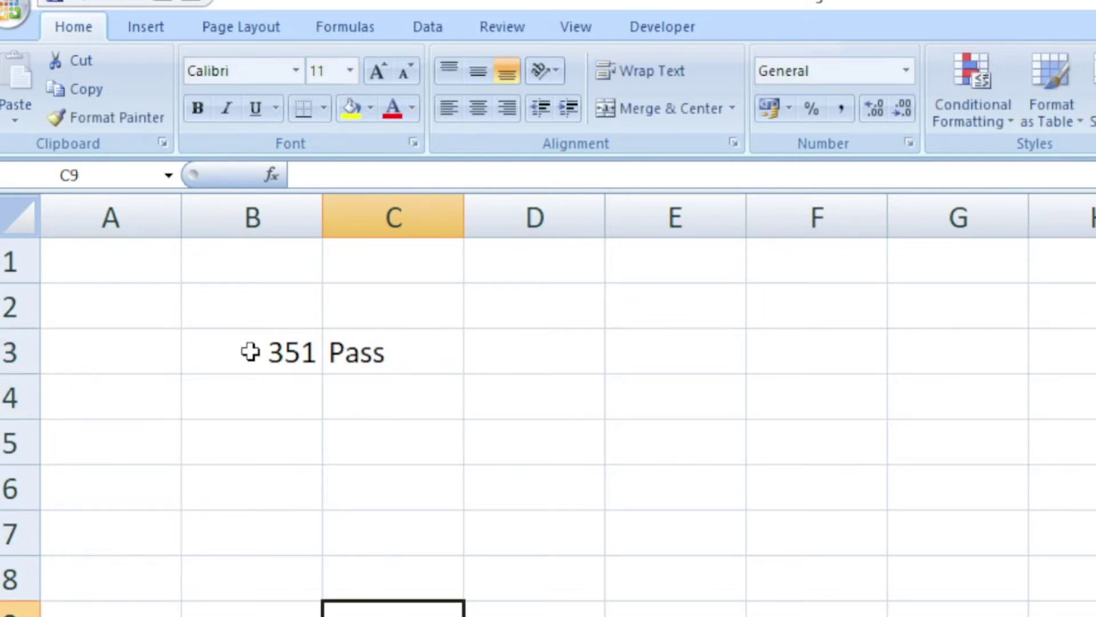
Set B3 to 341 to test the revised condition, and check C3's result and formula
{"action": "left_click", "coordinate": [250, 350]}
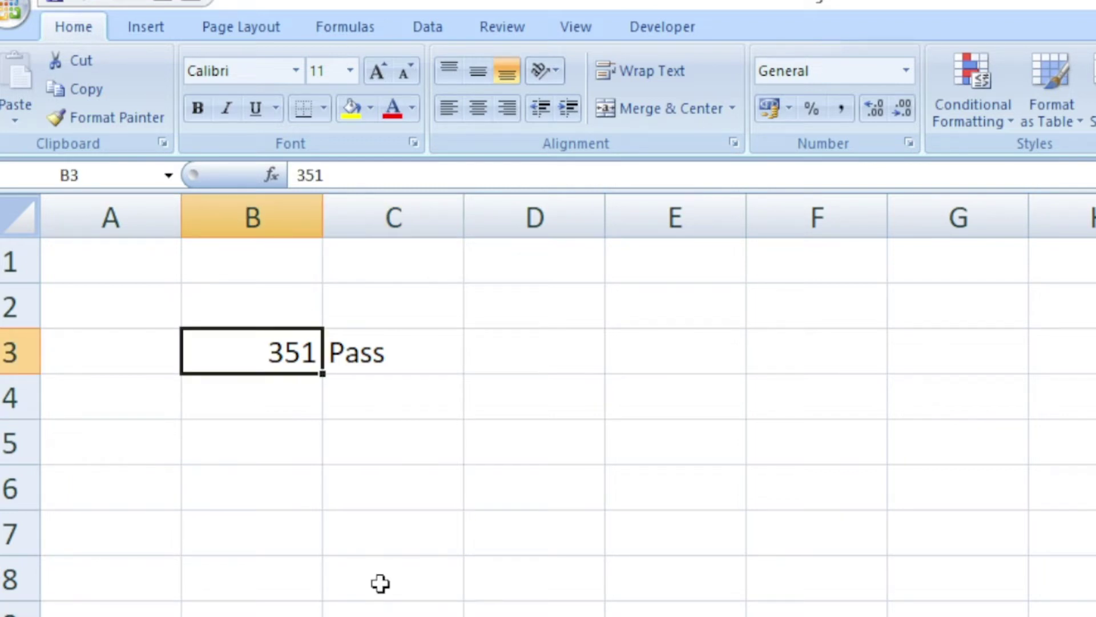
{"action": "type", "text": "341"}
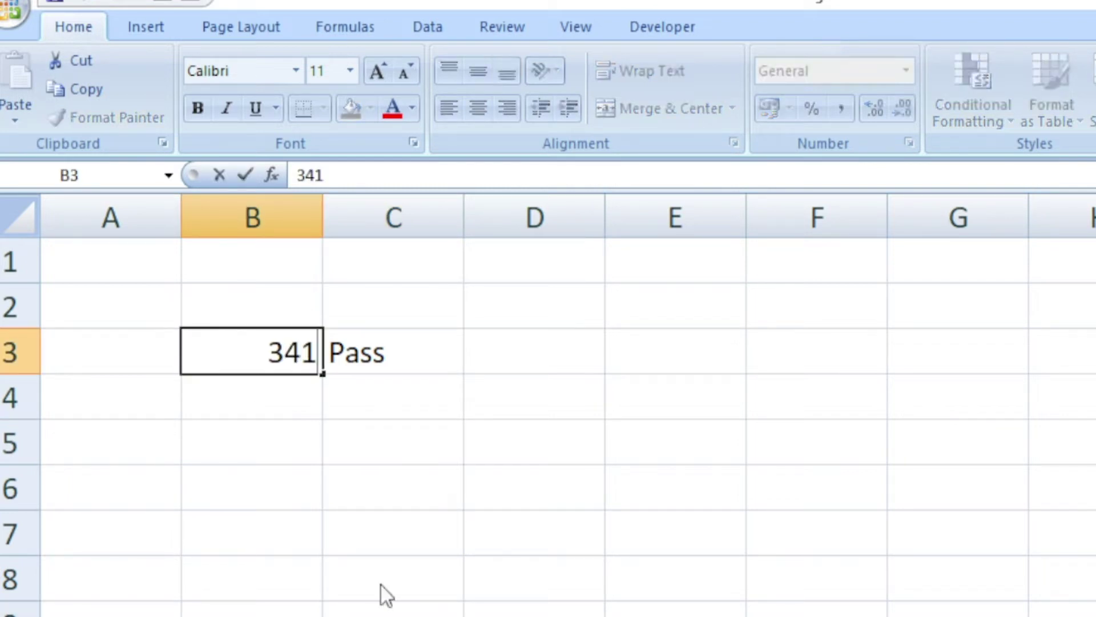
{"action": "key", "text": "Return"}
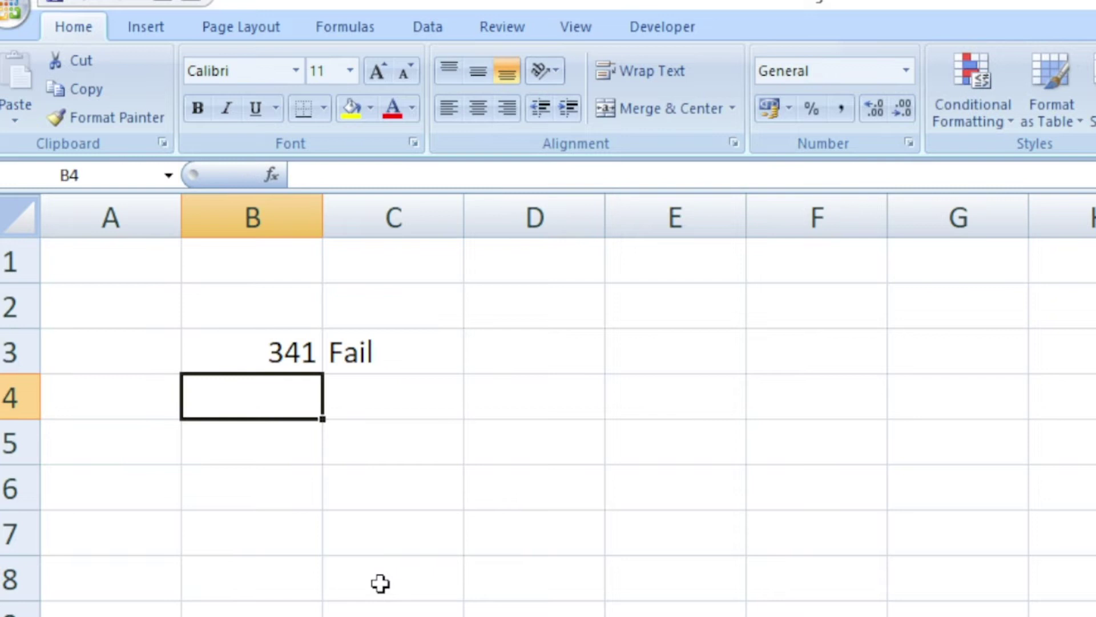
{"action": "left_click", "coordinate": [377, 338]}
{"action": "left_click", "coordinate": [235, 350]}
{"action": "left_click", "coordinate": [374, 352]}
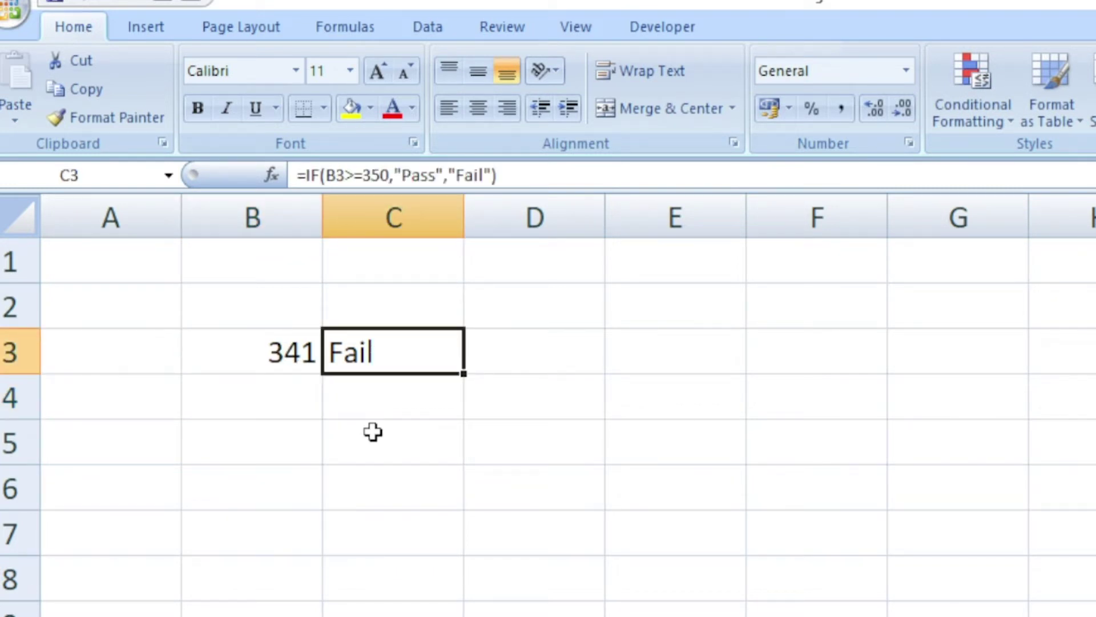
{"action": "left_click", "coordinate": [291, 448]}
{"action": "left_click", "coordinate": [295, 362]}
{"action": "left_click", "coordinate": [419, 362]}
{"action": "left_click", "coordinate": [216, 379]}
{"action": "left_click", "coordinate": [264, 461]}
{"action": "left_click", "coordinate": [303, 343]}
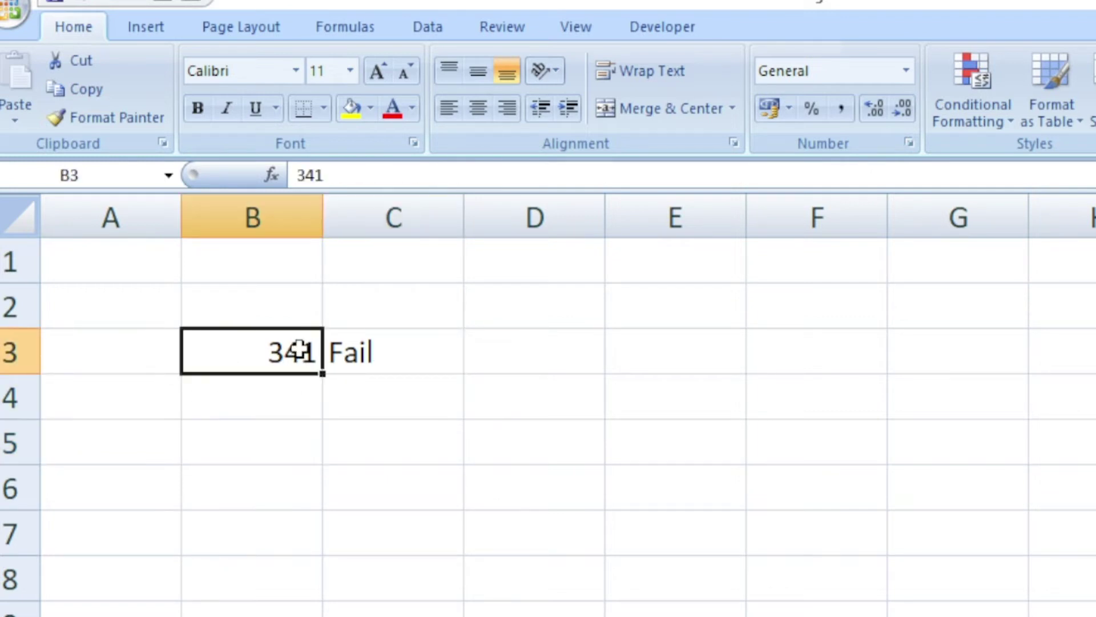
{"action": "left_click", "coordinate": [276, 417]}
{"action": "left_click", "coordinate": [334, 513]}
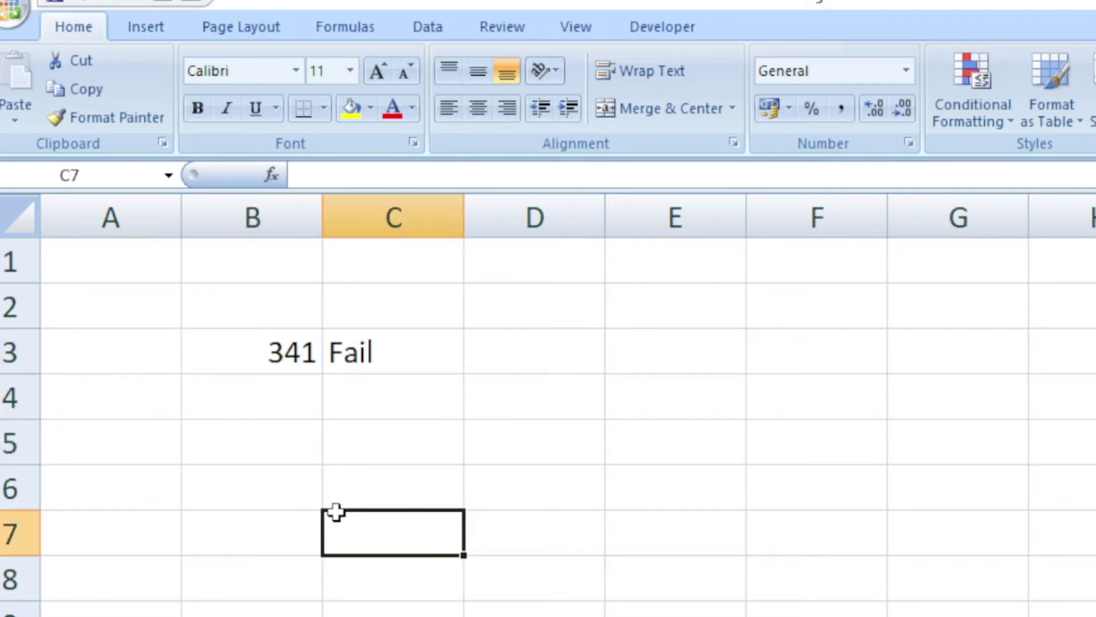
{"action": "left_click", "coordinate": [354, 352]}
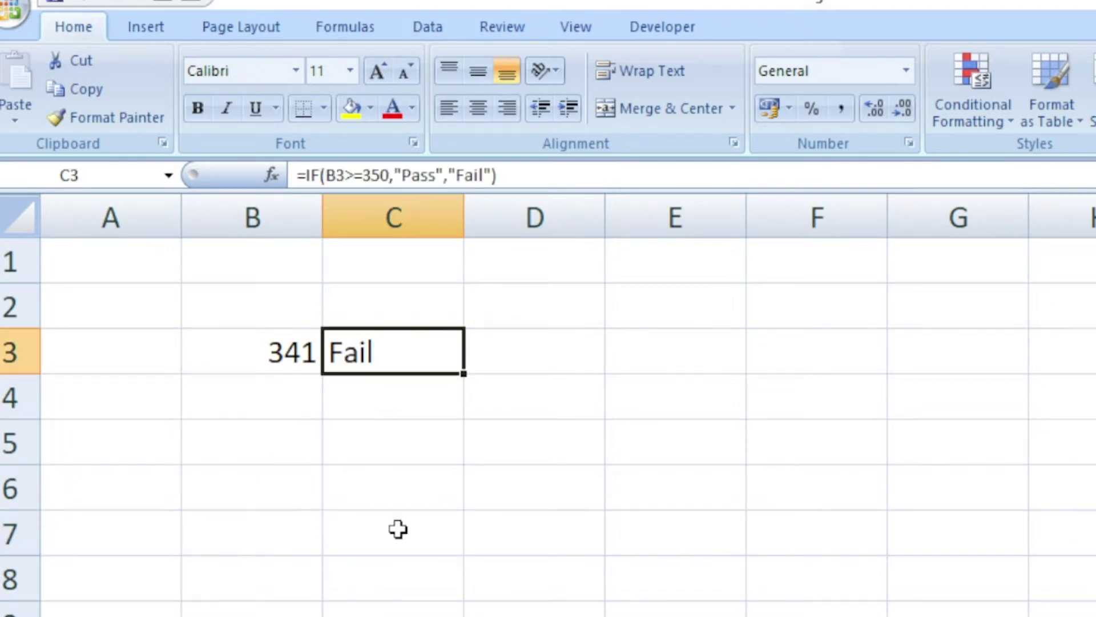
{"action": "left_click", "coordinate": [491, 443]}
Start a list of subjects in column B with Bengali in B5 and English in B6
{"action": "left_click", "coordinate": [250, 444]}
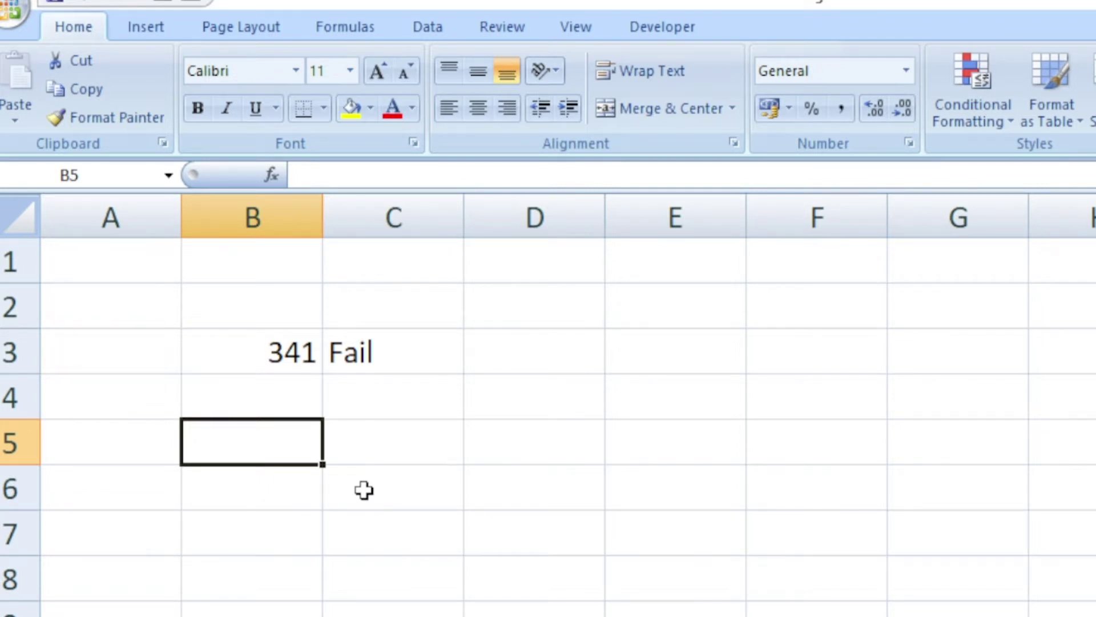
{"action": "type", "text": "B"}
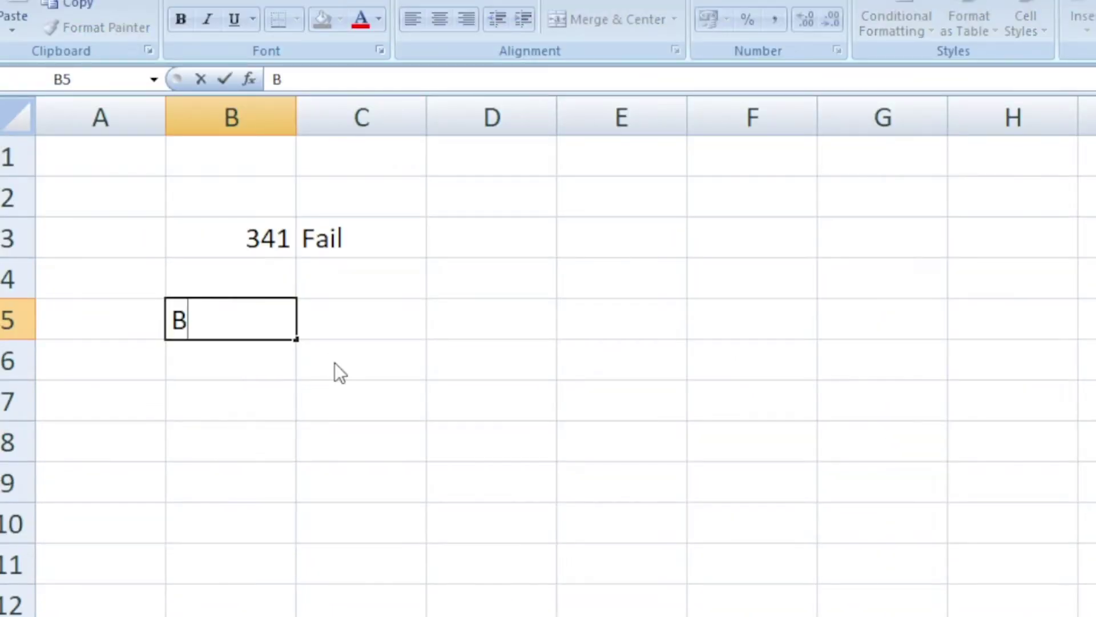
{"action": "type", "text": "engali"}
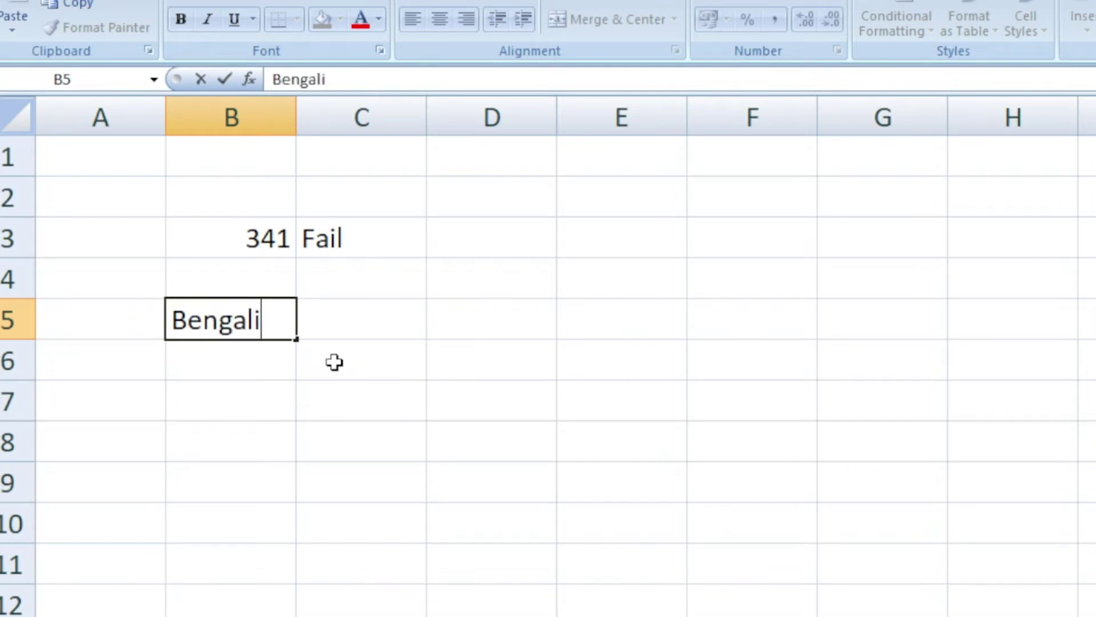
{"action": "key", "text": "Return"}
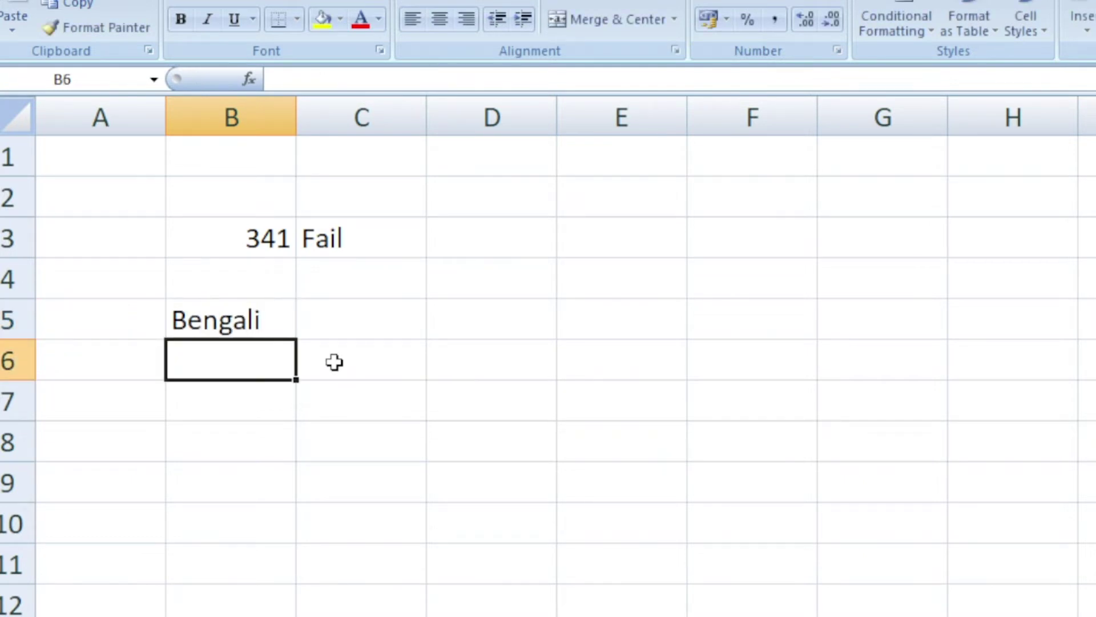
{"action": "type", "text": "Eb"}
{"action": "key", "text": "BackSpace"}
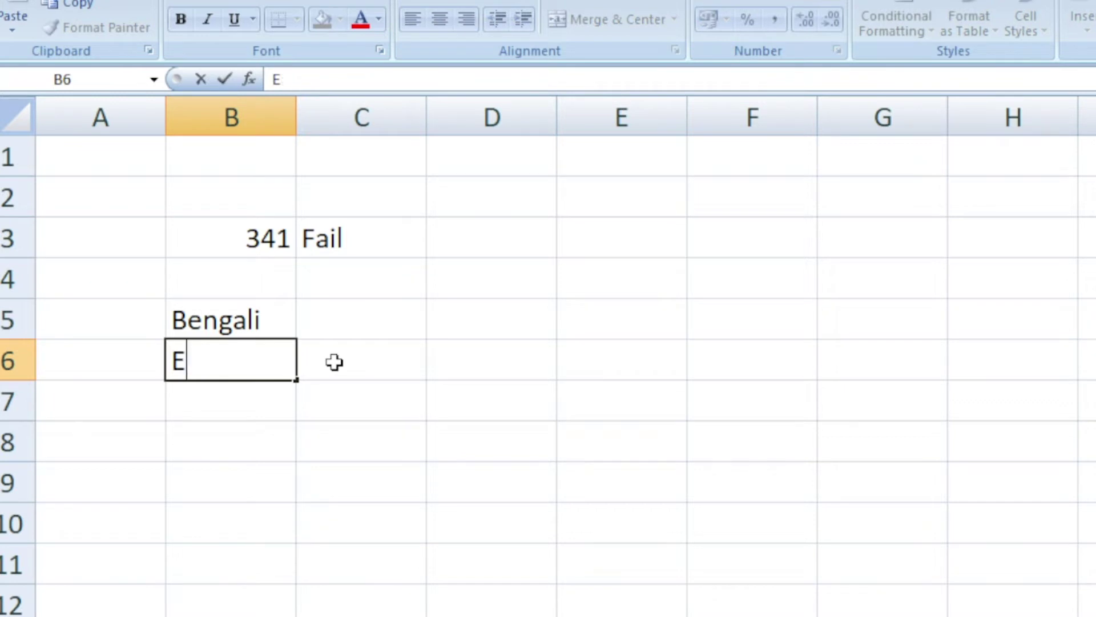
{"action": "type", "text": "nglish"}
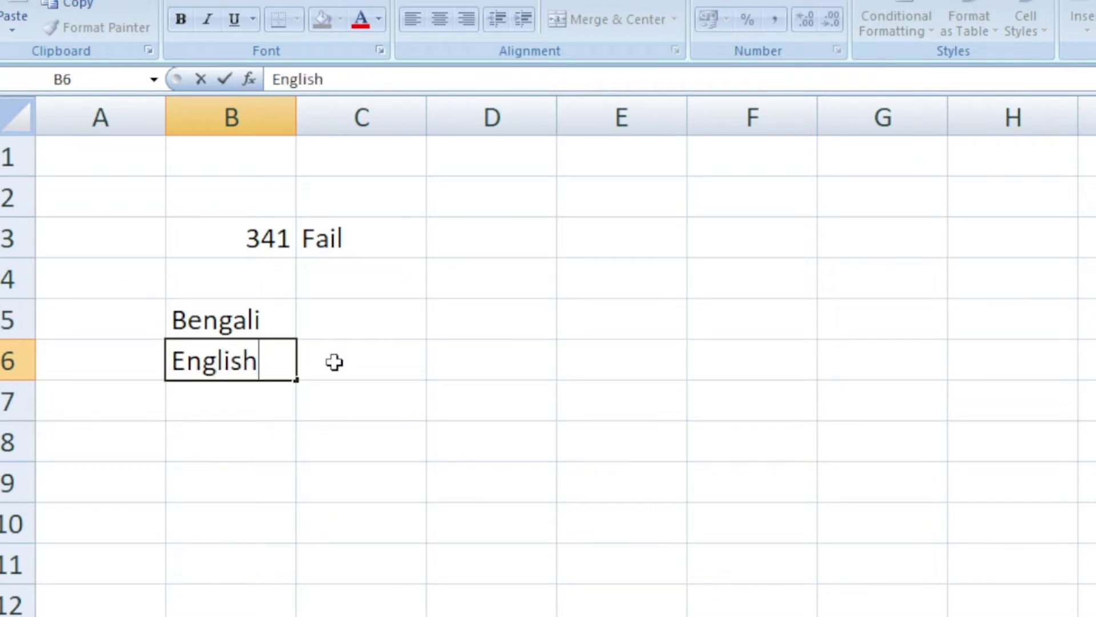
{"action": "key", "text": "Return"}
Continue the subject list with History in B7 and Geography in B8
{"action": "type", "text": "Histo"}
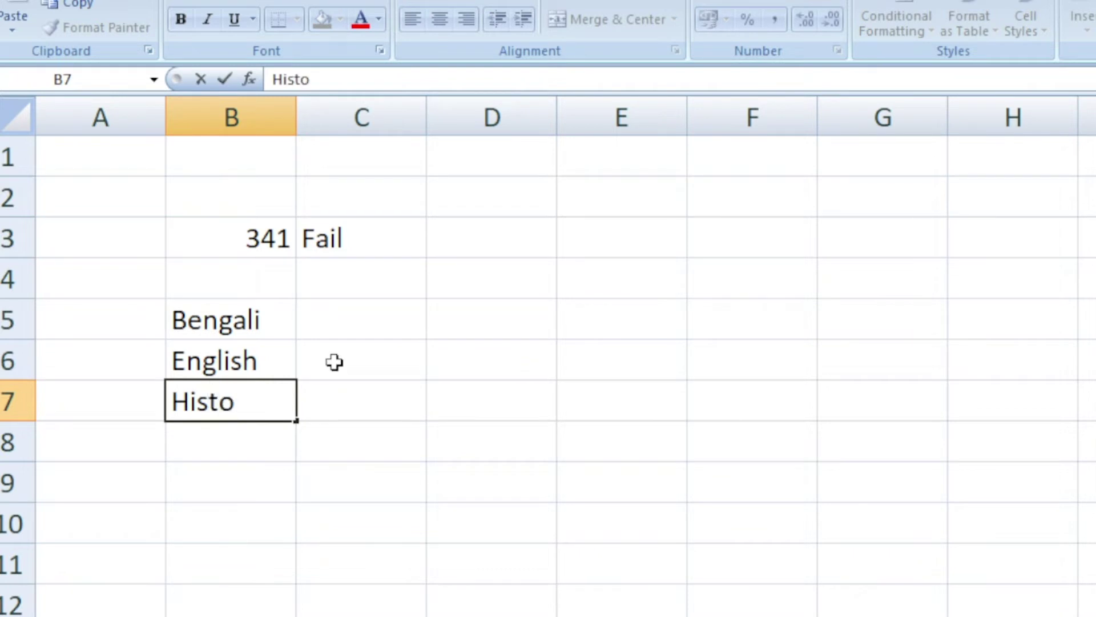
{"action": "type", "text": "ry"}
{"action": "key", "text": "Return"}
{"action": "type", "text": "Ge"}
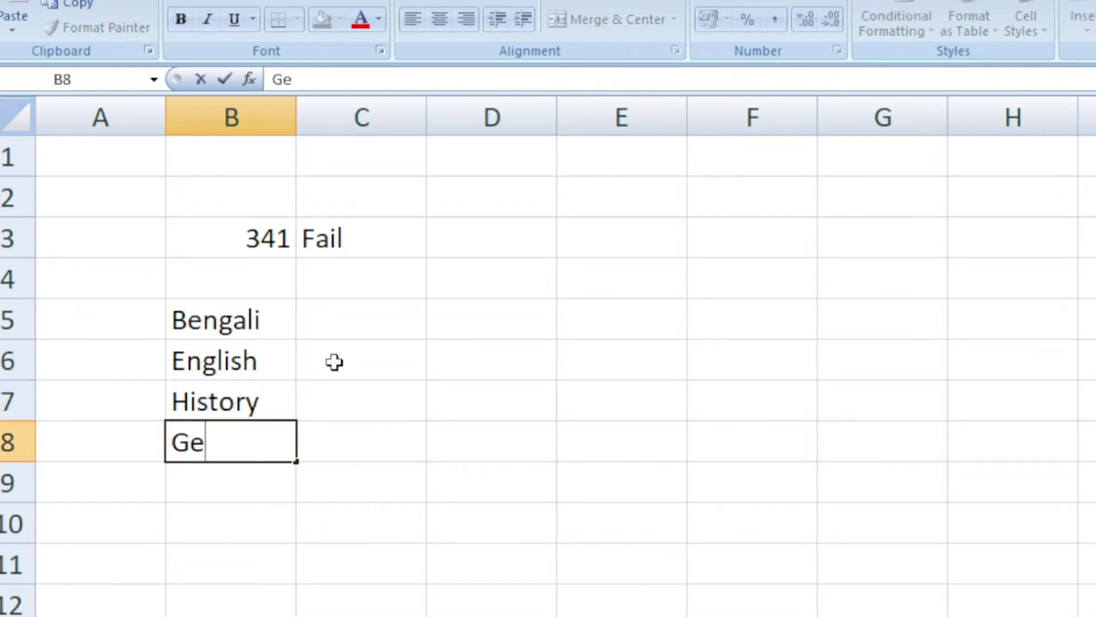
{"action": "type", "text": "ogra"}
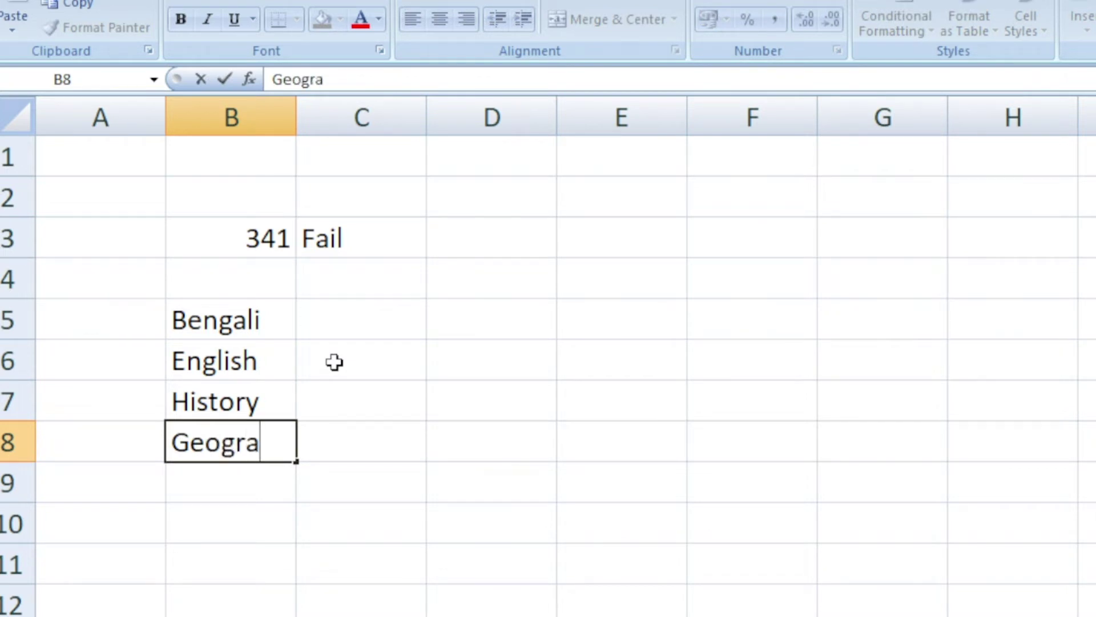
{"action": "type", "text": "phy"}
{"action": "key", "text": "Return"}
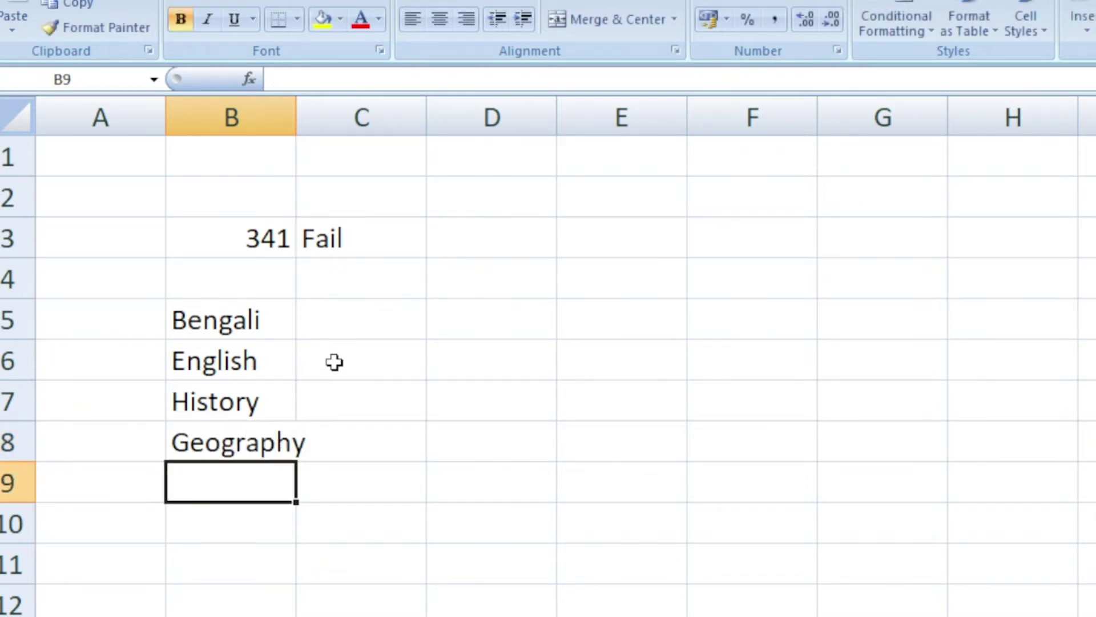
Add Math in B9 and Physical Sc in B10 to the subject list
{"action": "type", "text": "Math"}
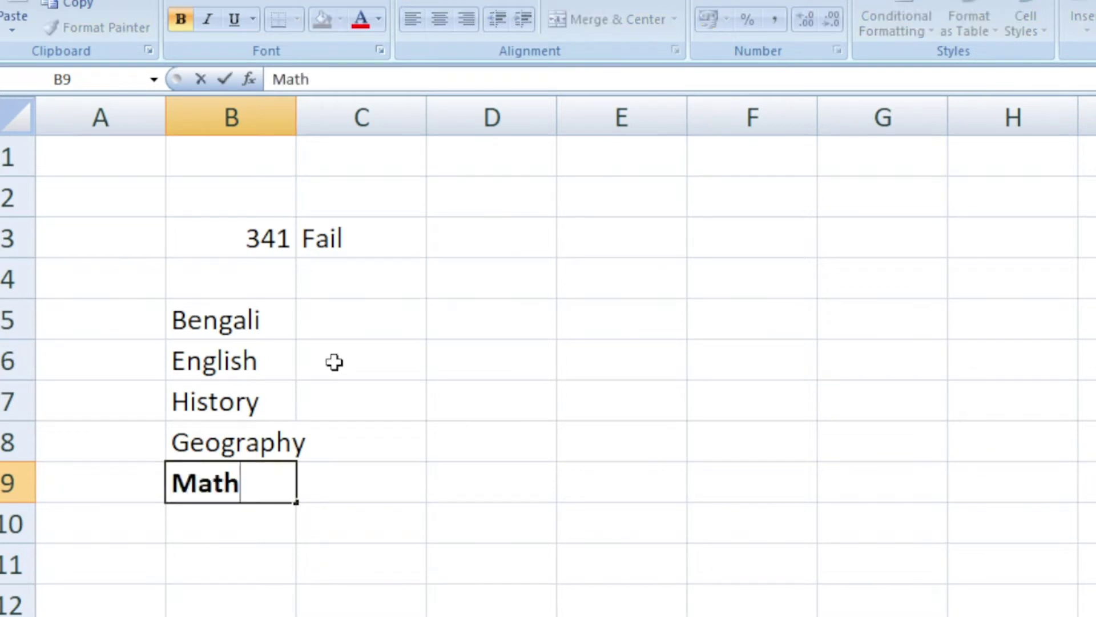
{"action": "key", "text": "Return"}
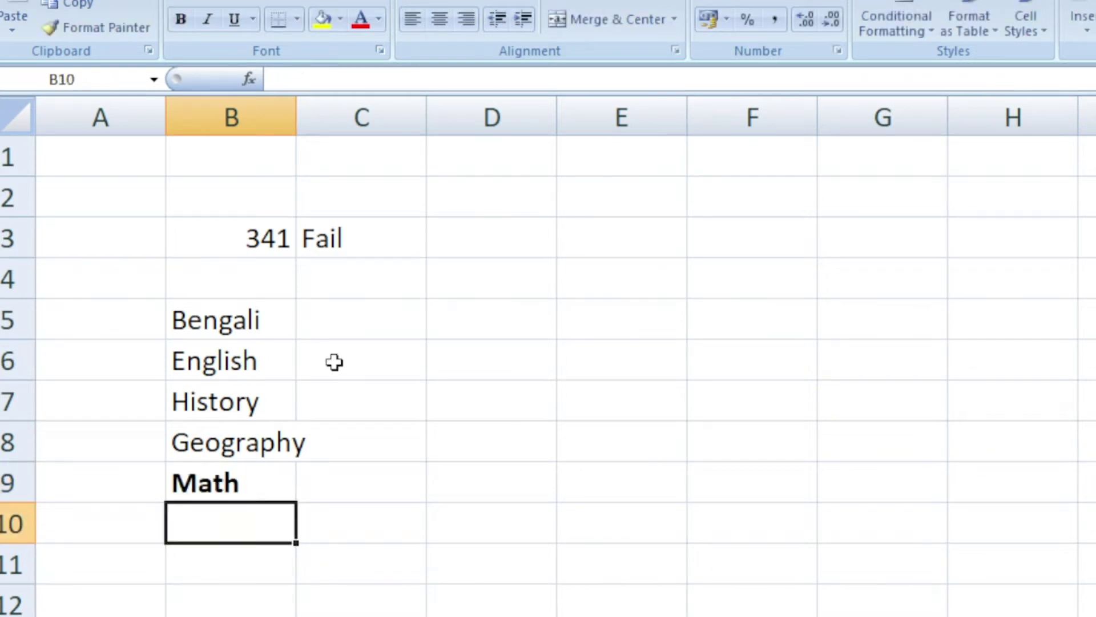
{"action": "type", "text": "Phy"}
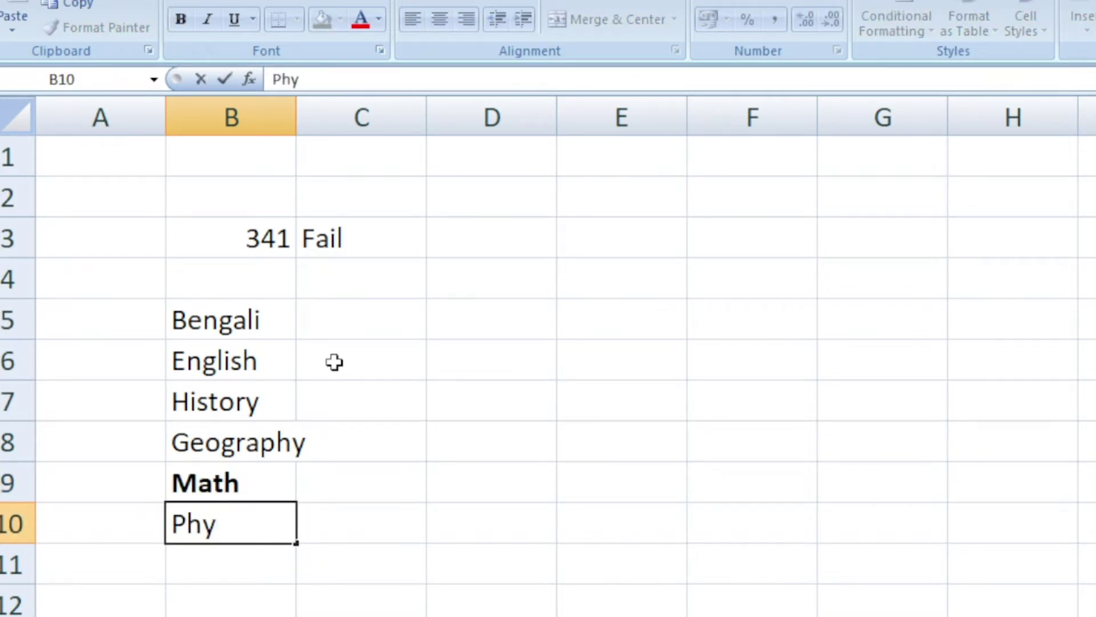
{"action": "type", "text": "sical "}
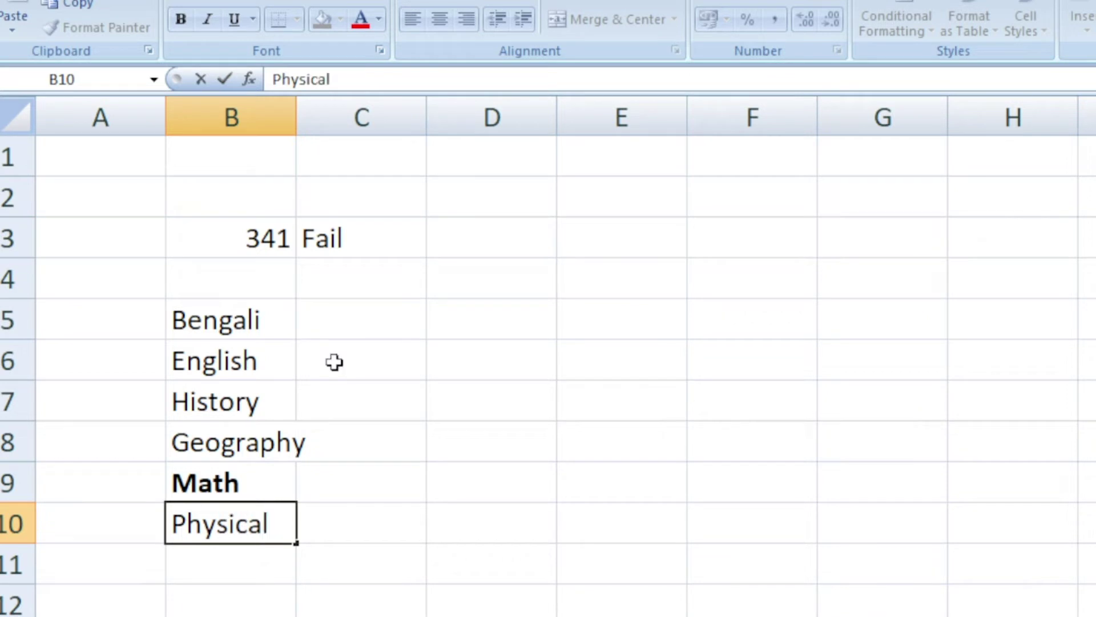
{"action": "type", "text": "Sc"}
{"action": "key", "text": "Return"}
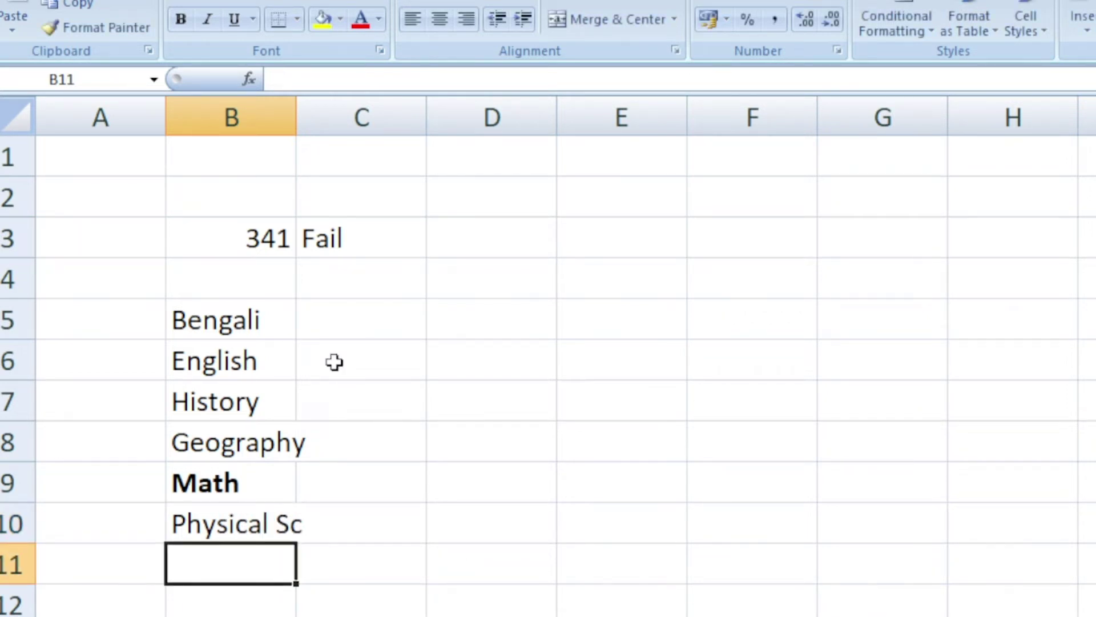
Enter Life Scinece in B11 and auto-fit column B's width to the subject names
{"action": "type", "text": "Li"}
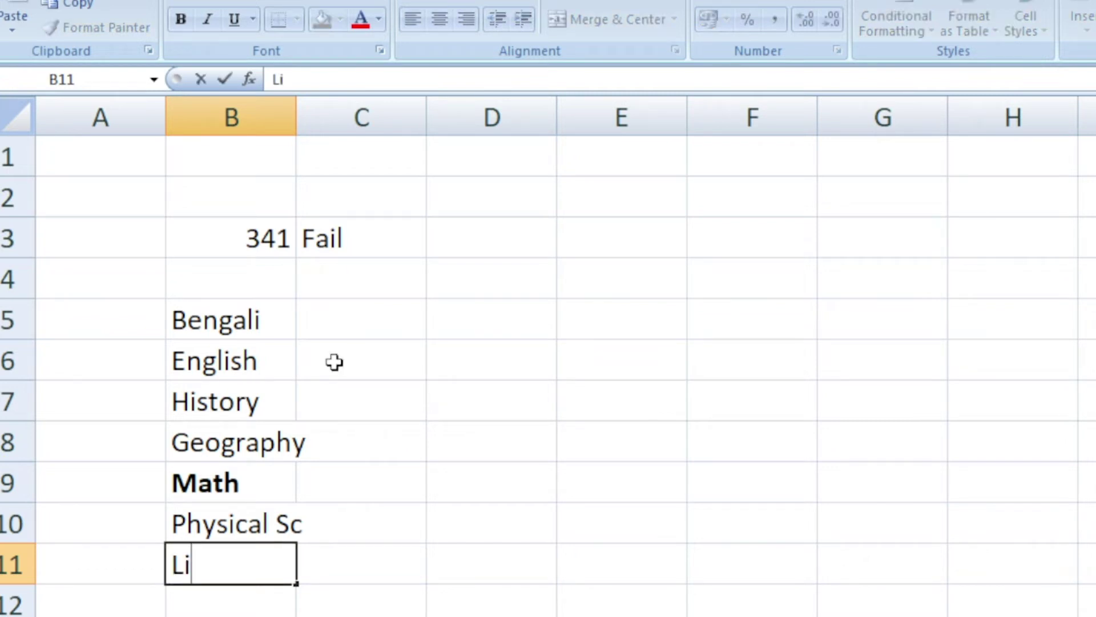
{"action": "type", "text": "fe Sc"}
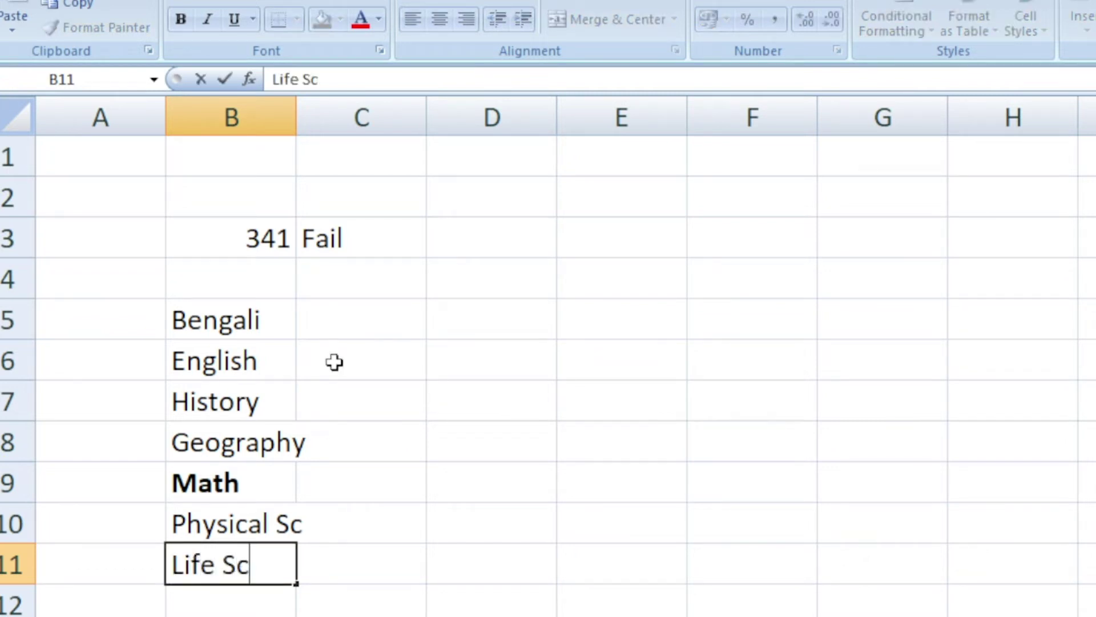
{"action": "type", "text": "ine"}
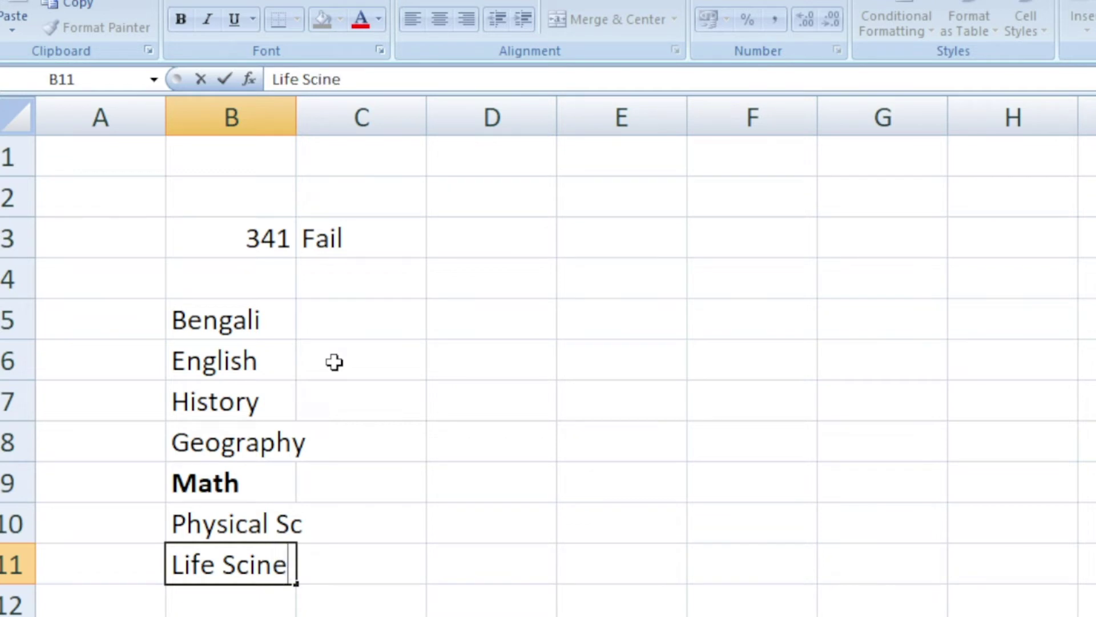
{"action": "type", "text": "ce"}
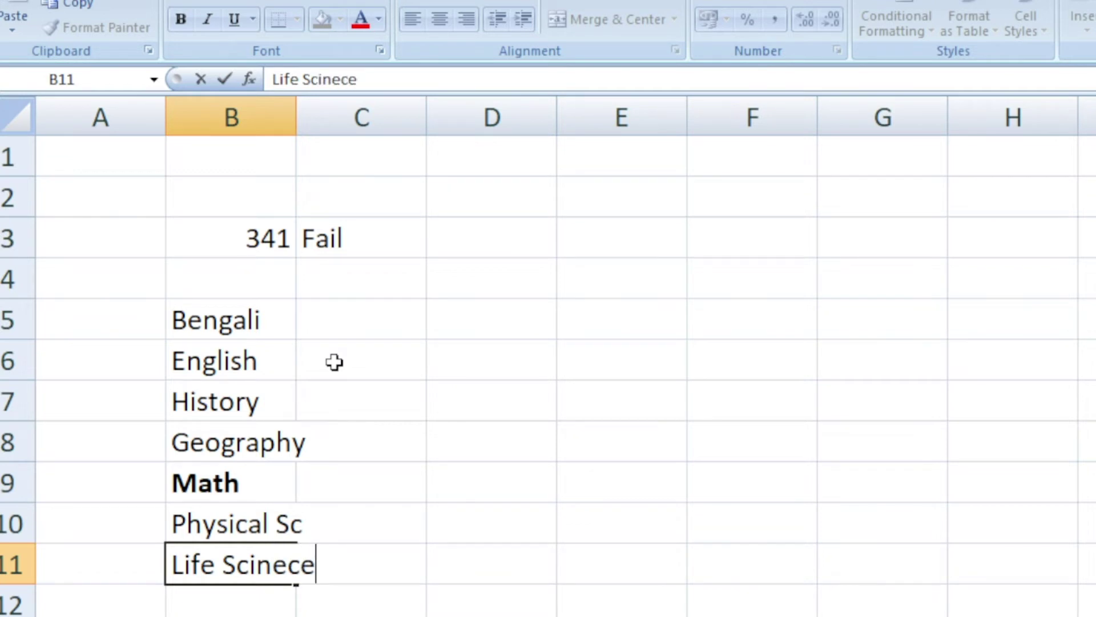
{"action": "key", "text": "Return"}
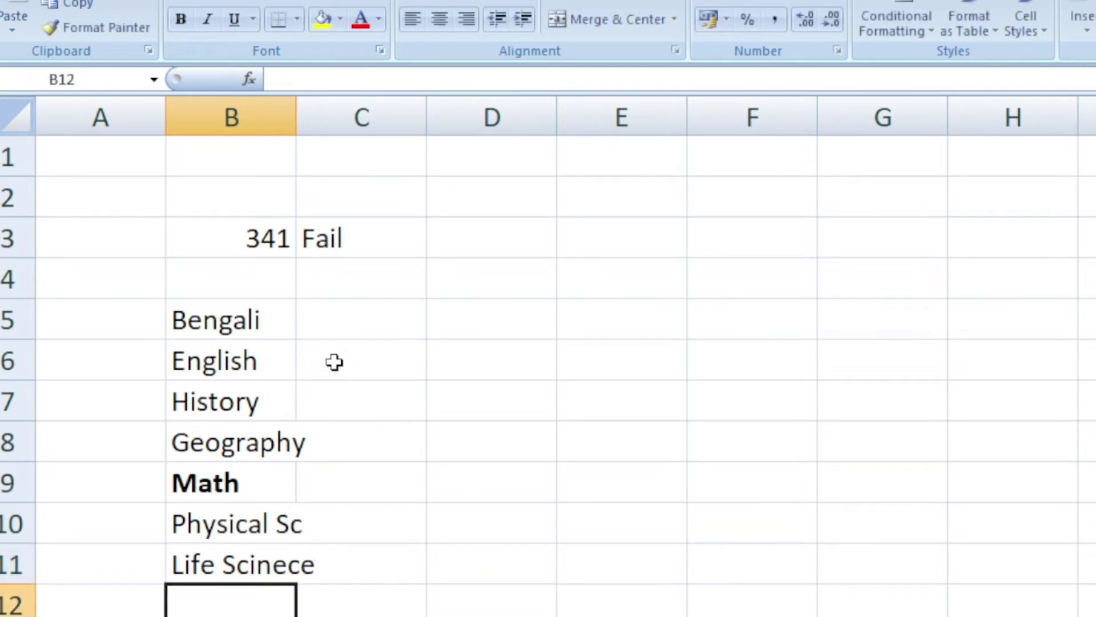
{"action": "double_click", "coordinate": [297, 110]}
{"action": "left_click", "coordinate": [316, 424]}
{"action": "left_click", "coordinate": [398, 316]}
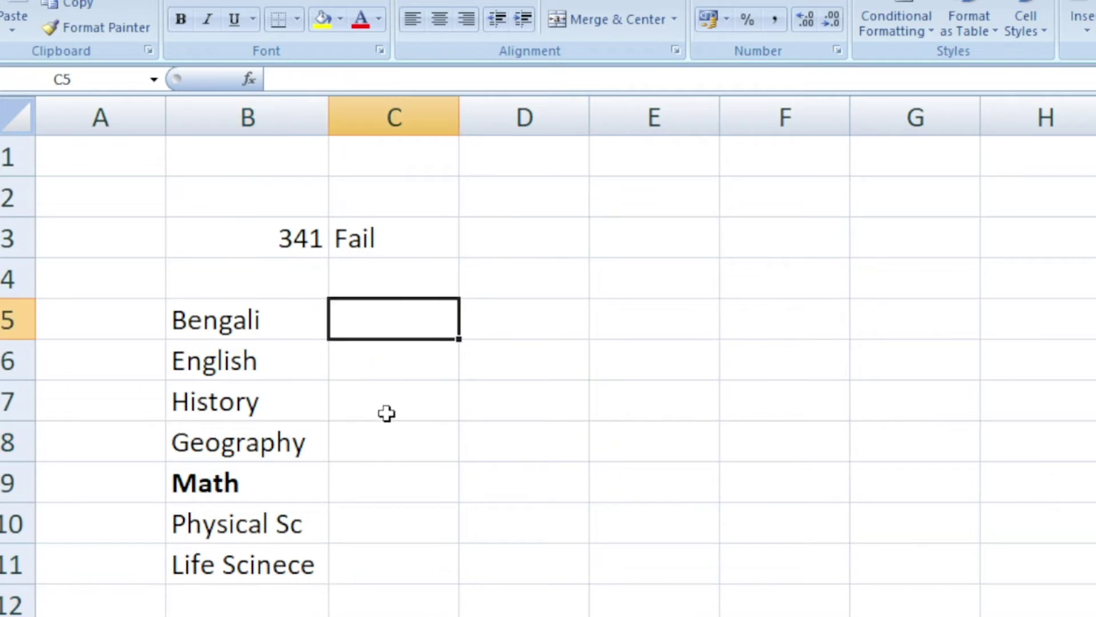
{"action": "left_click", "coordinate": [387, 413]}
{"action": "left_click", "coordinate": [383, 325]}
Start a table of marks and grade letters with 25 in E2 and D in F2
{"action": "left_click", "coordinate": [670, 207]}
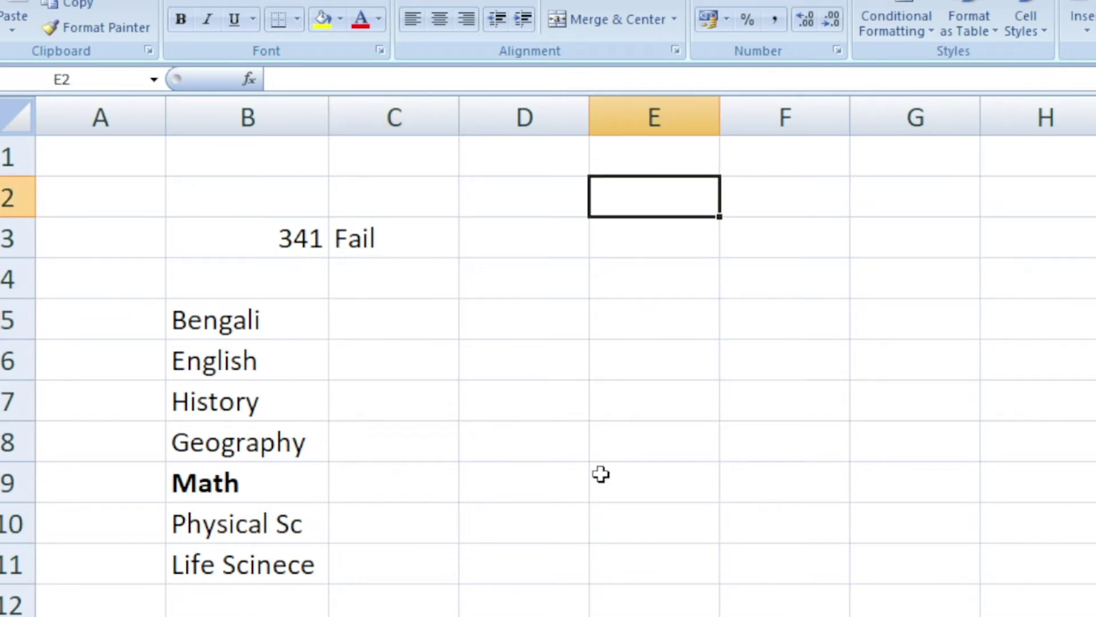
{"action": "type", "text": "25"}
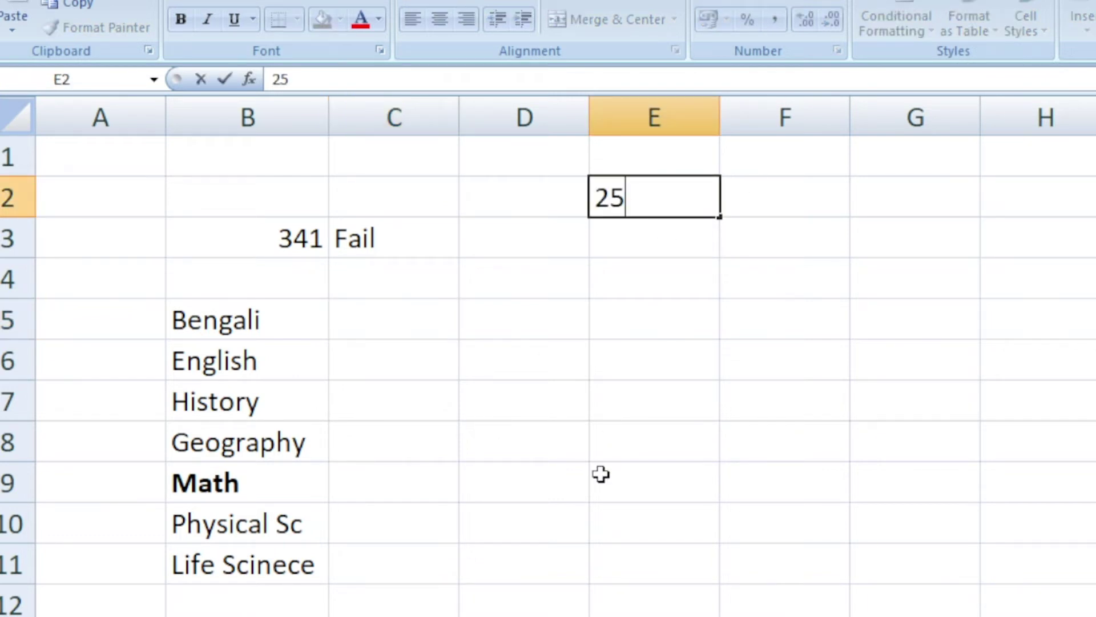
{"action": "key", "text": "Tab"}
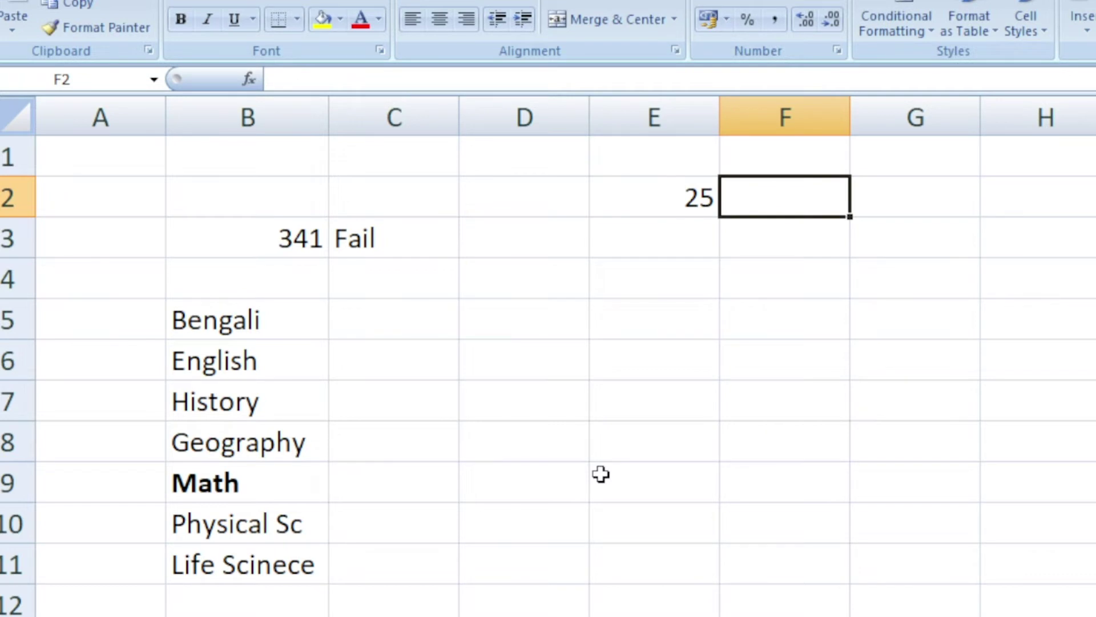
{"action": "type", "text": "d"}
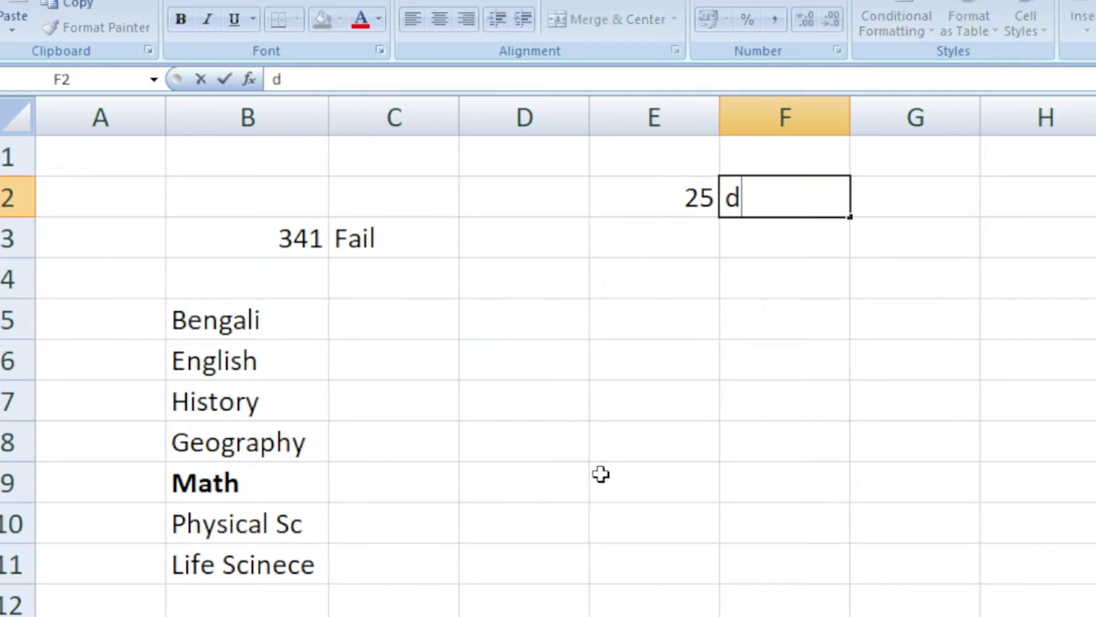
{"action": "key", "text": "BackSpace"}
{"action": "type", "text": "D"}
{"action": "key", "text": "Return"}
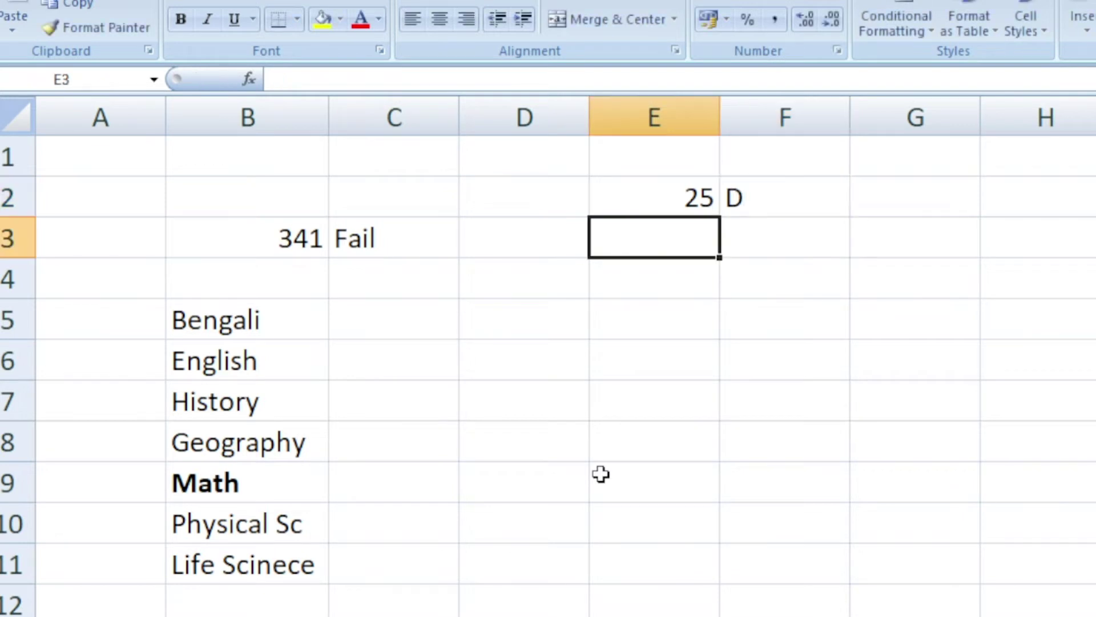
Add the second row of the grade table with 40 in E3 and C in F3
{"action": "type", "text": "40"}
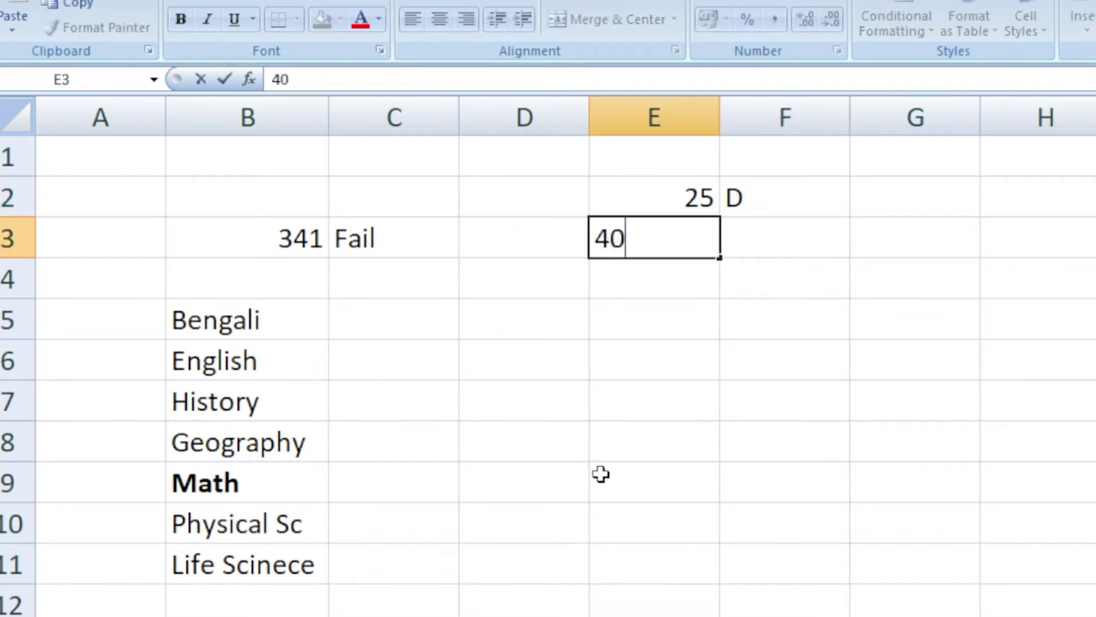
{"action": "key", "text": "Tab"}
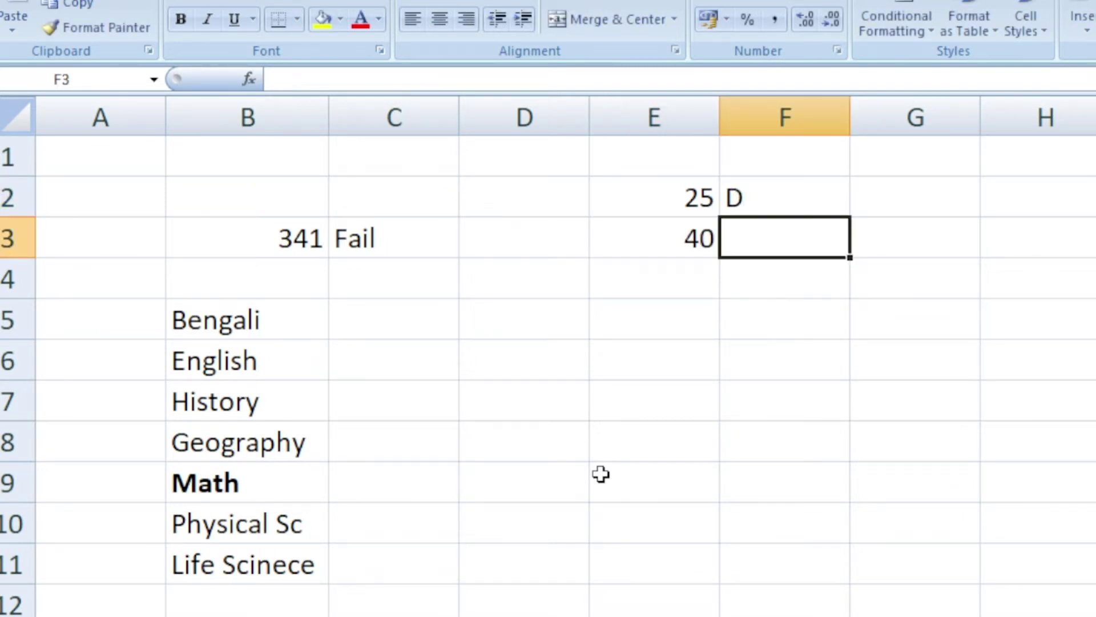
{"action": "type", "text": "C"}
{"action": "key", "text": "Return"}
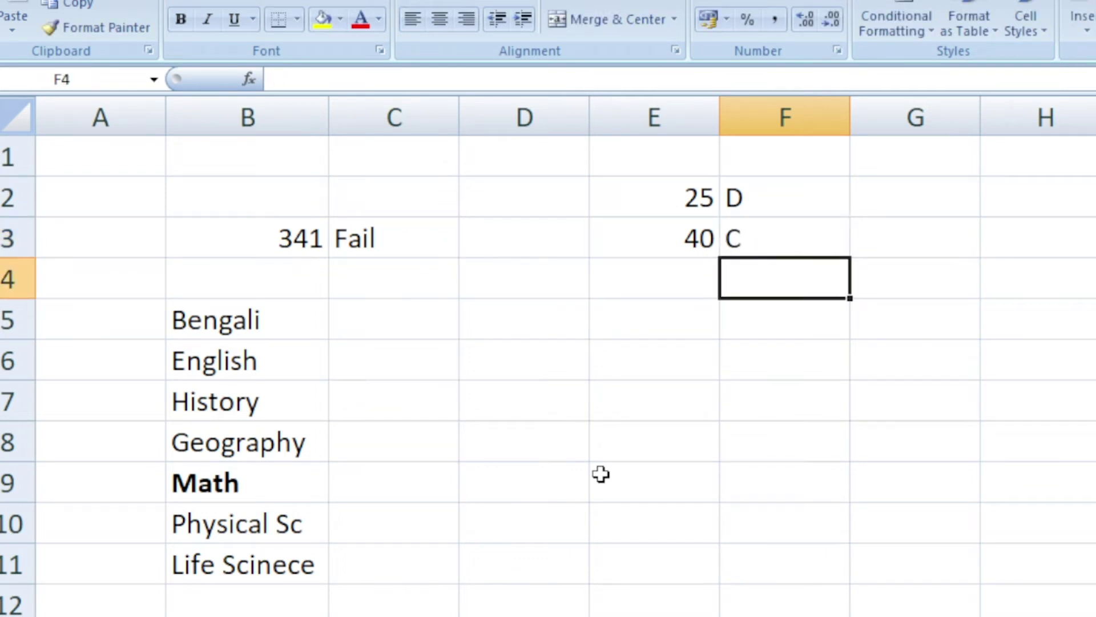
Add the third row of the grade table with 50 in E4 and B in F4
{"action": "key", "text": "Left"}
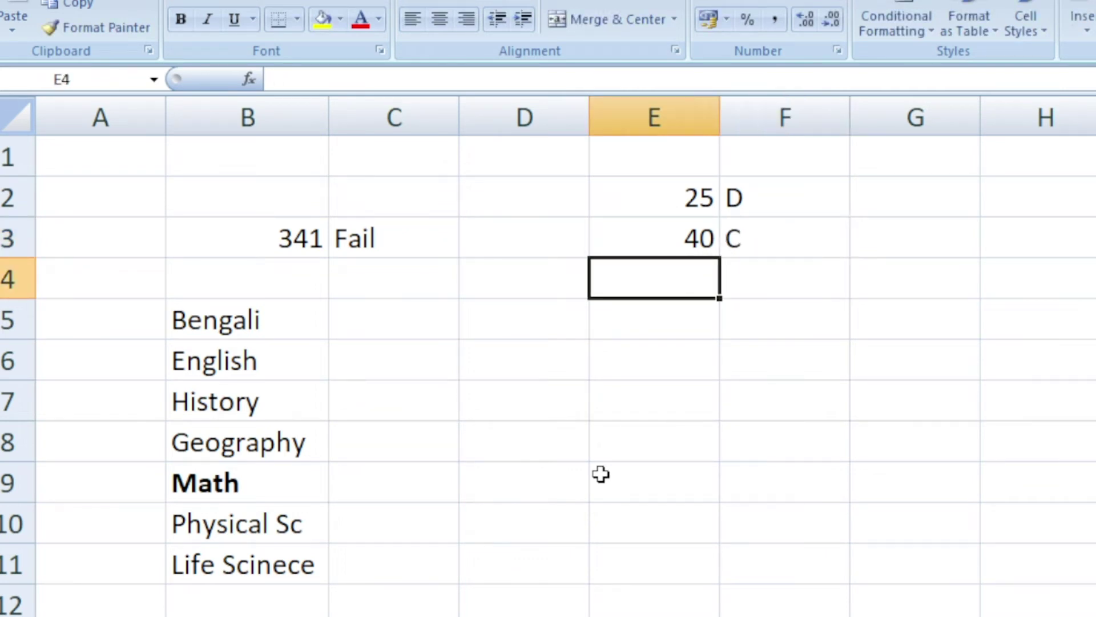
{"action": "type", "text": "50"}
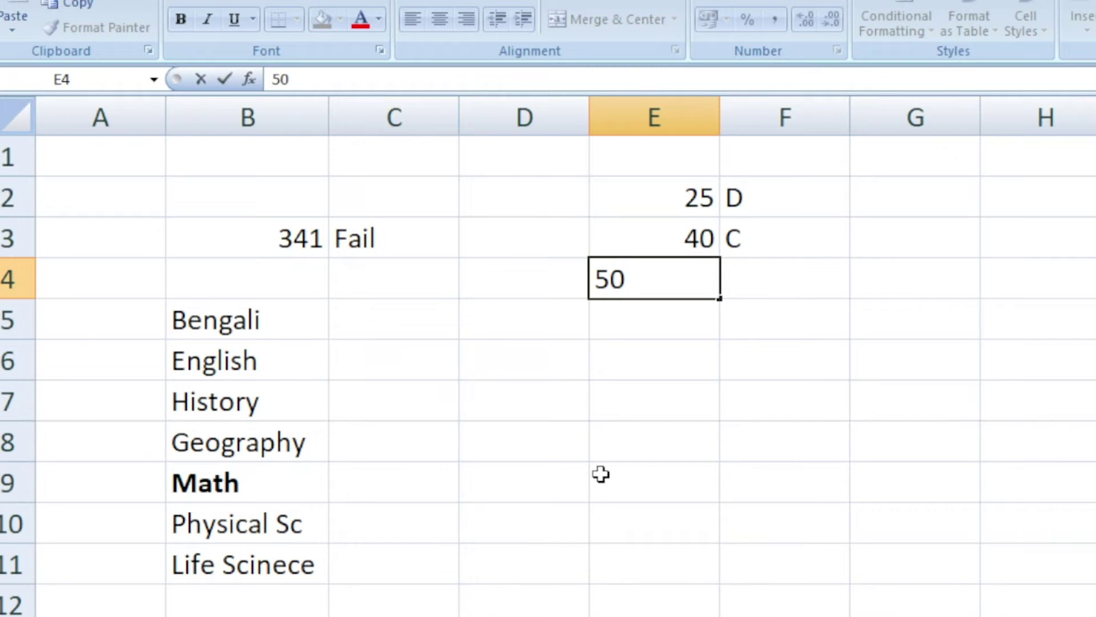
{"action": "key", "text": "Tab"}
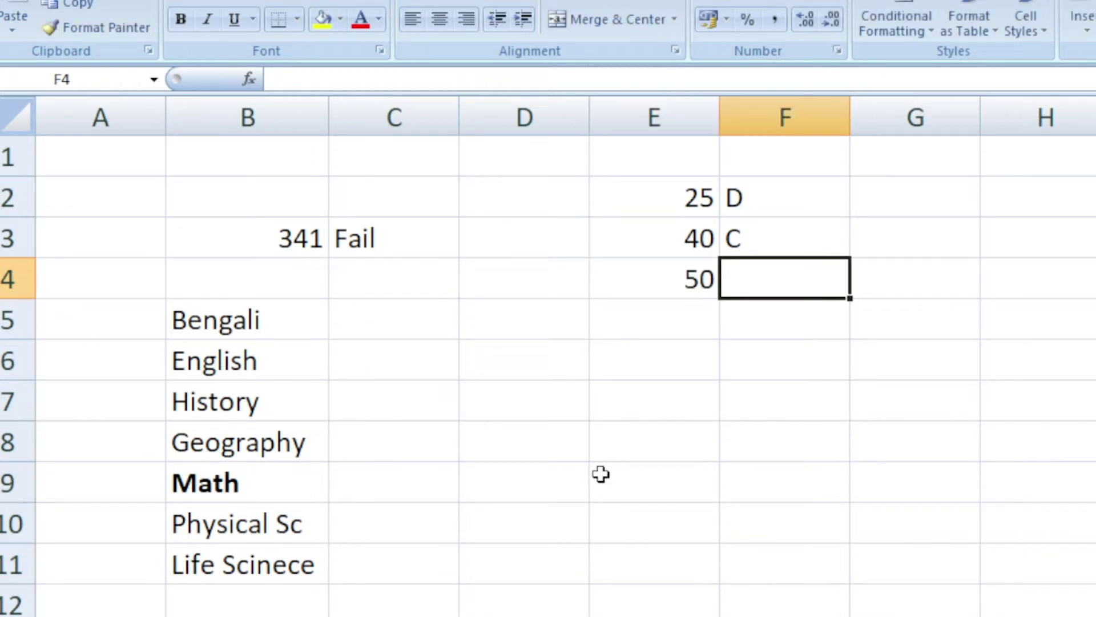
{"action": "type", "text": "B"}
{"action": "key", "text": "Return"}
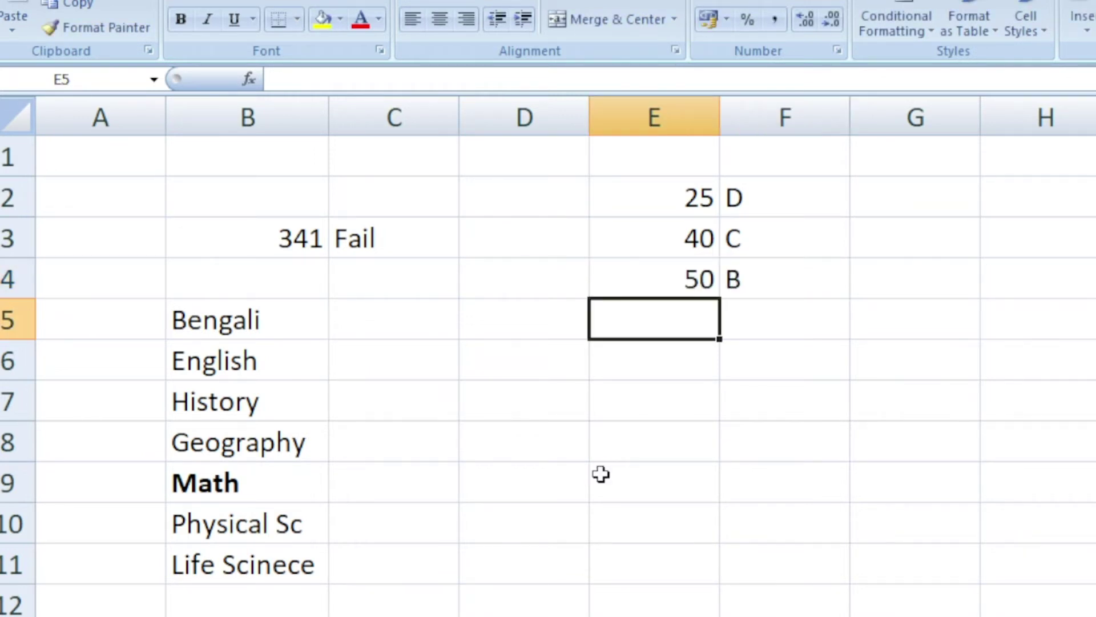
Add the fourth row of the grade table with 60 in E5 and A in F5
{"action": "type", "text": "60"}
{"action": "key", "text": "Tab"}
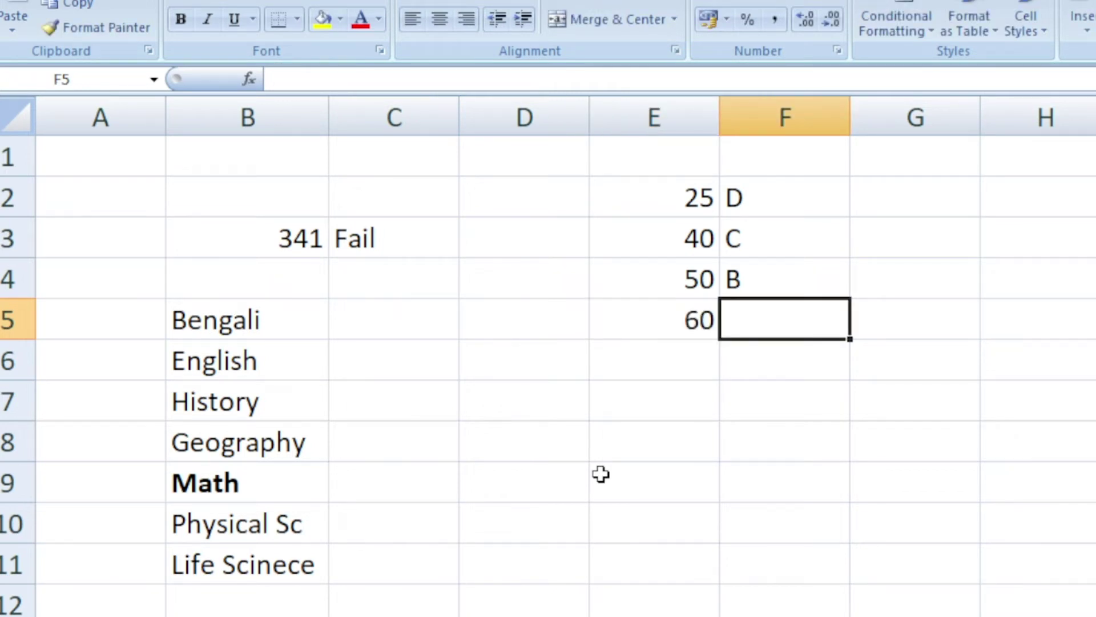
{"action": "type", "text": "A"}
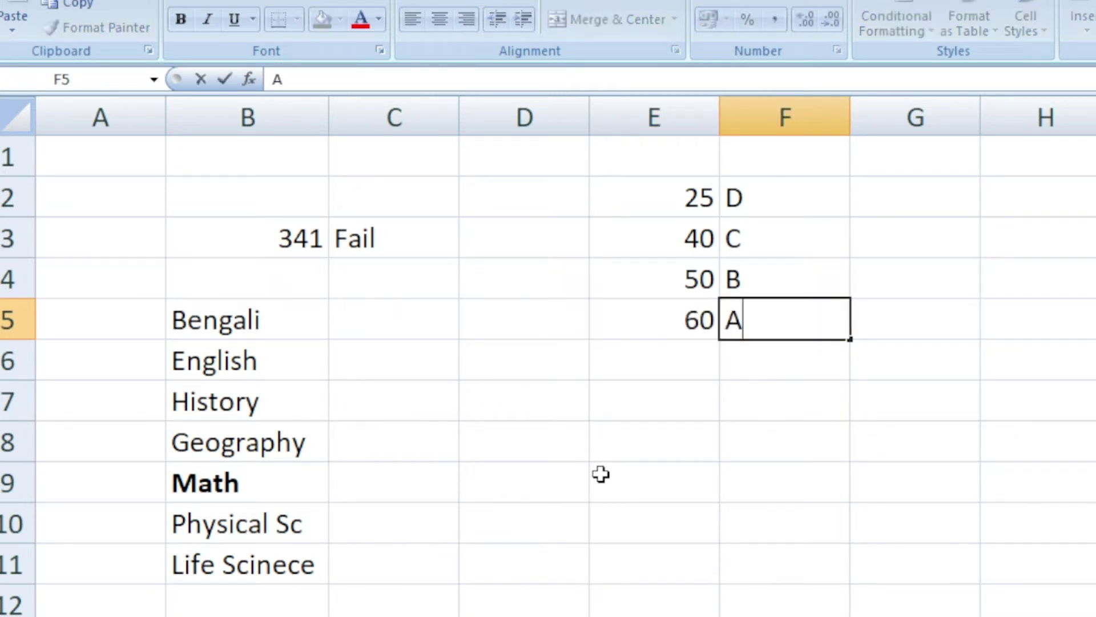
{"action": "key", "text": "Return"}
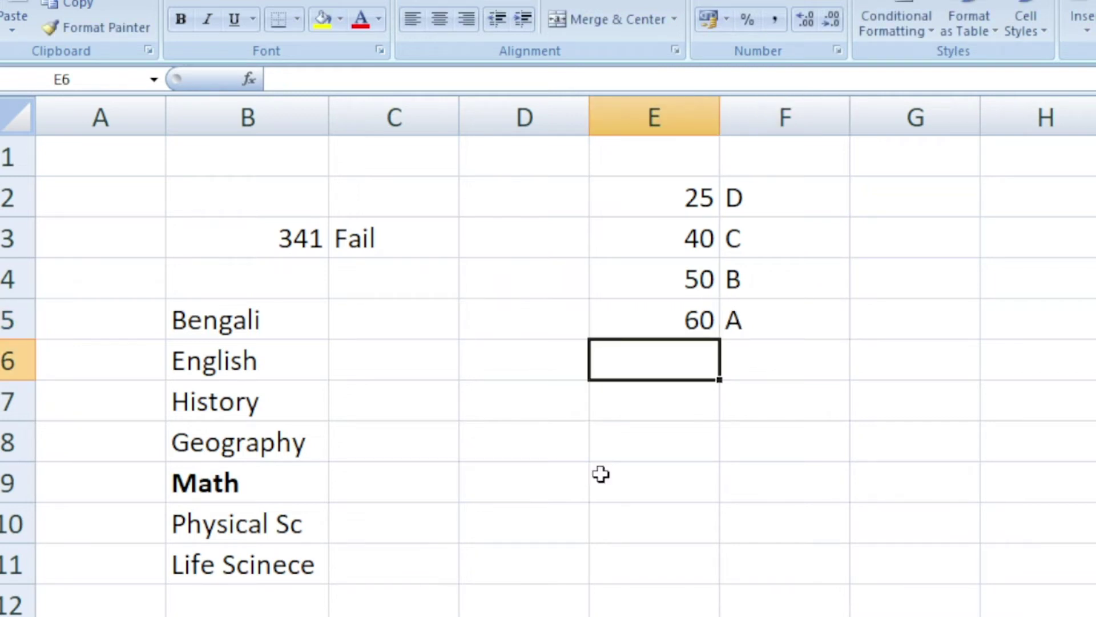
{"action": "left_click", "coordinate": [394, 319]}
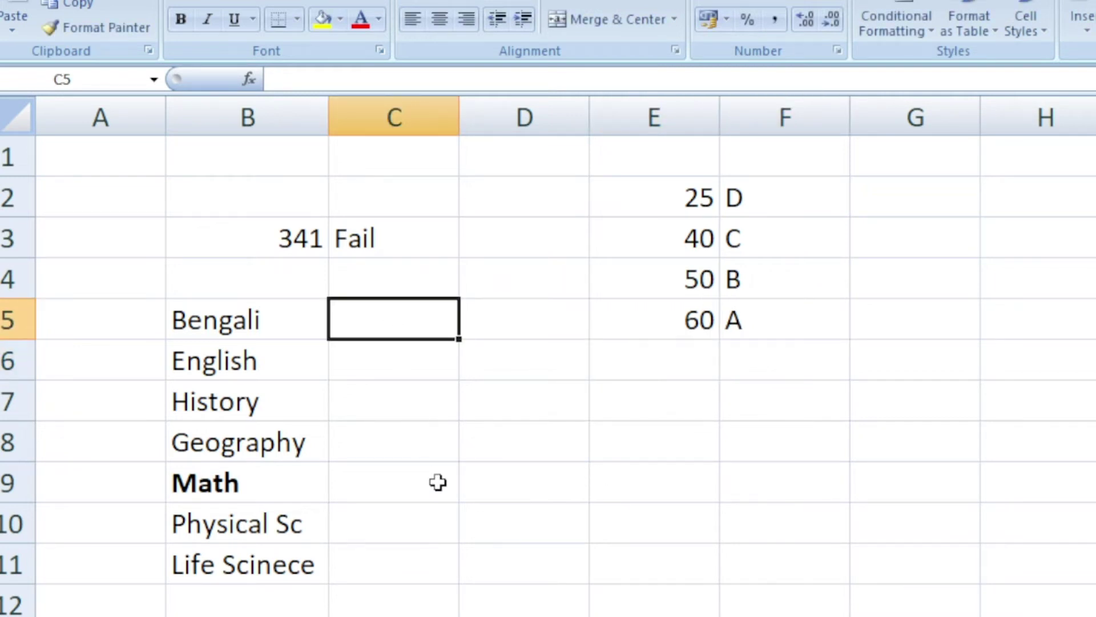
{"action": "left_click", "coordinate": [7, 320]}
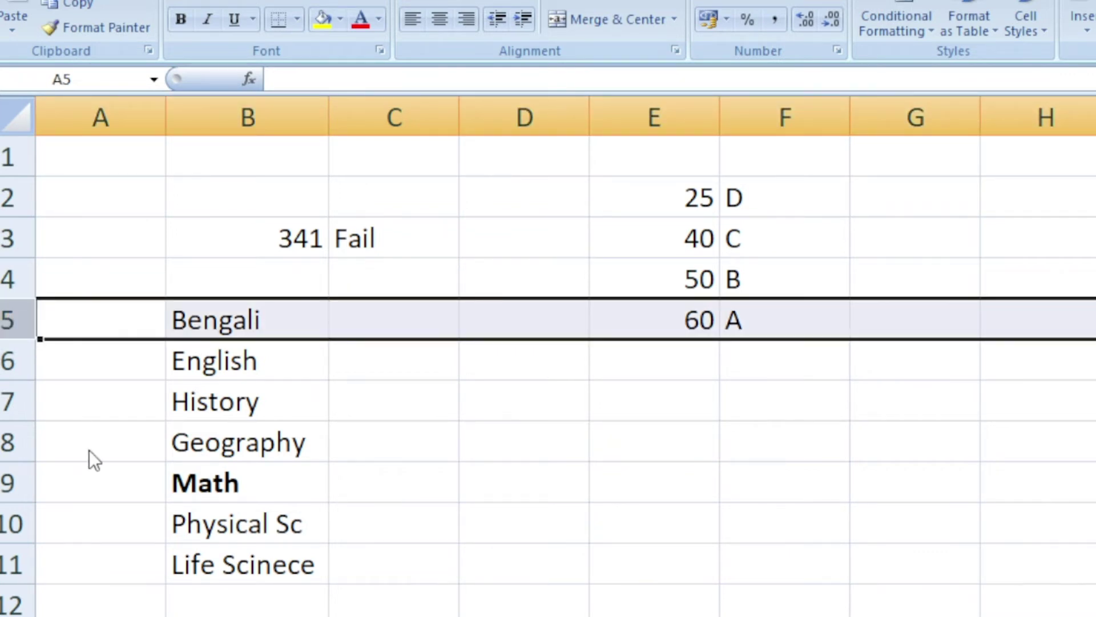
{"action": "key", "text": "ctrl+shift+plus"}
{"action": "left_click", "coordinate": [428, 409]}
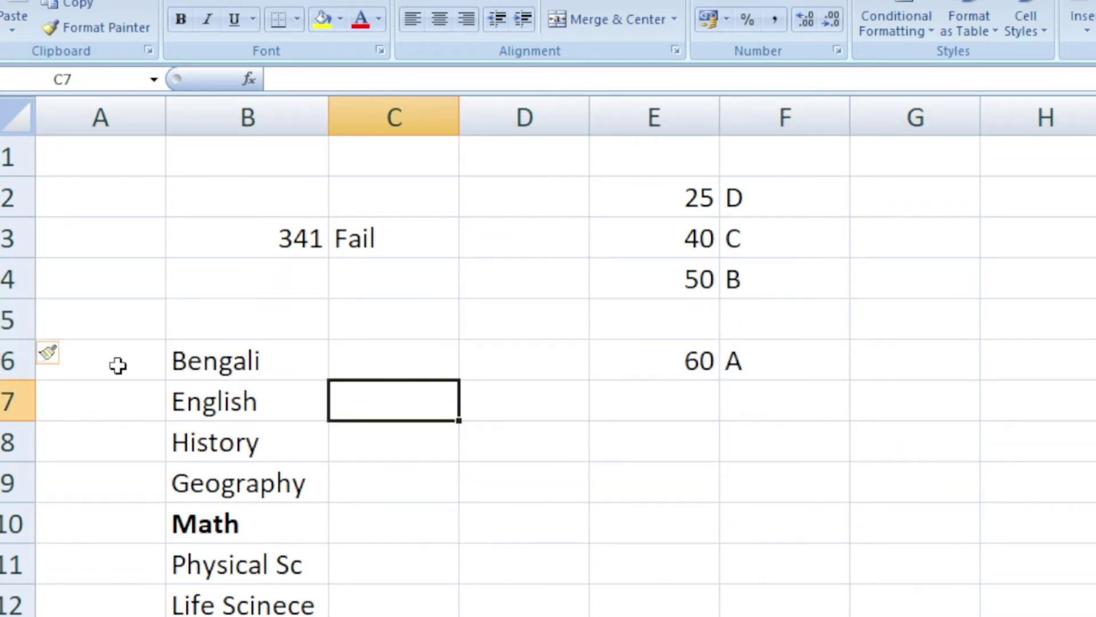
{"action": "key", "text": "ctrl+z"}
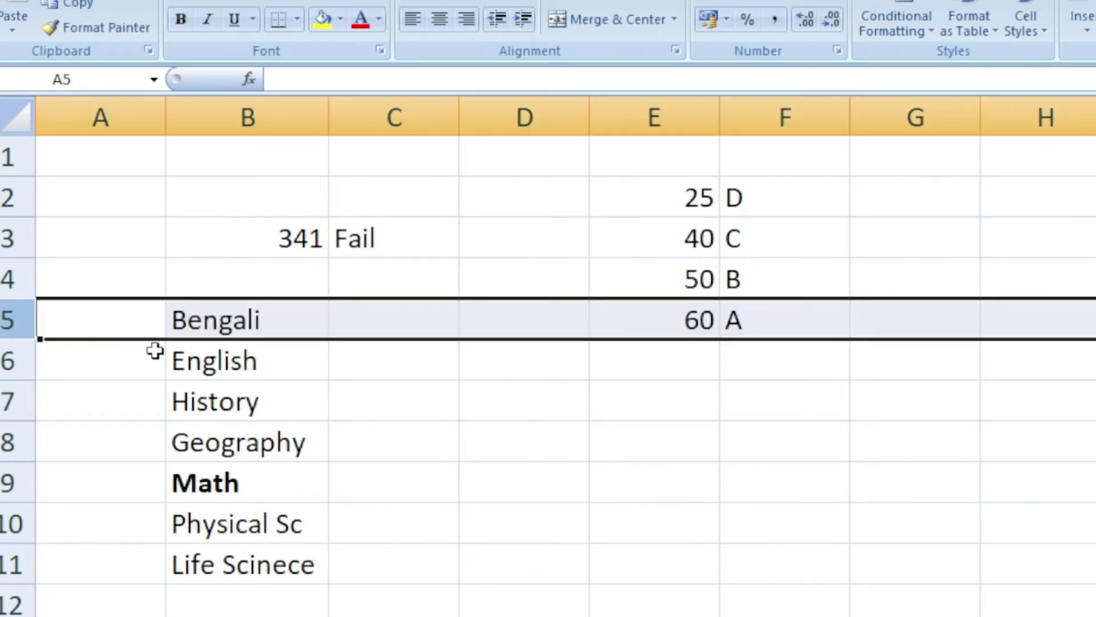
{"action": "left_click", "coordinate": [153, 350]}
Enter the marks 40, 50, 60 and 61 in C5 to C8 for Bengali, English, History and Geography
{"action": "left_click", "coordinate": [355, 337]}
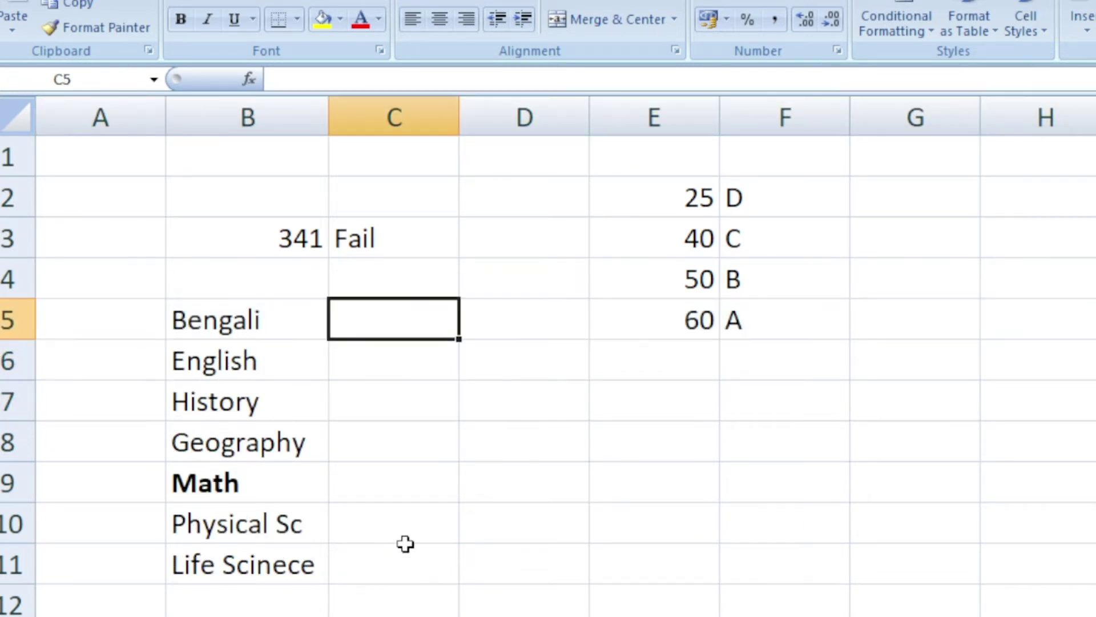
{"action": "type", "text": "40"}
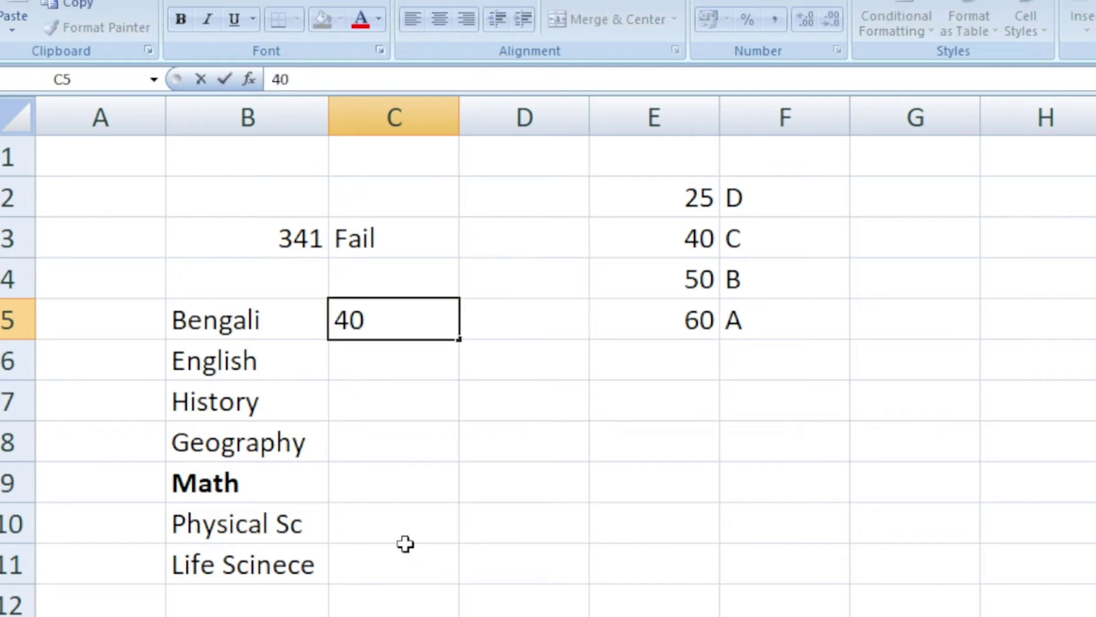
{"action": "key", "text": "Return"}
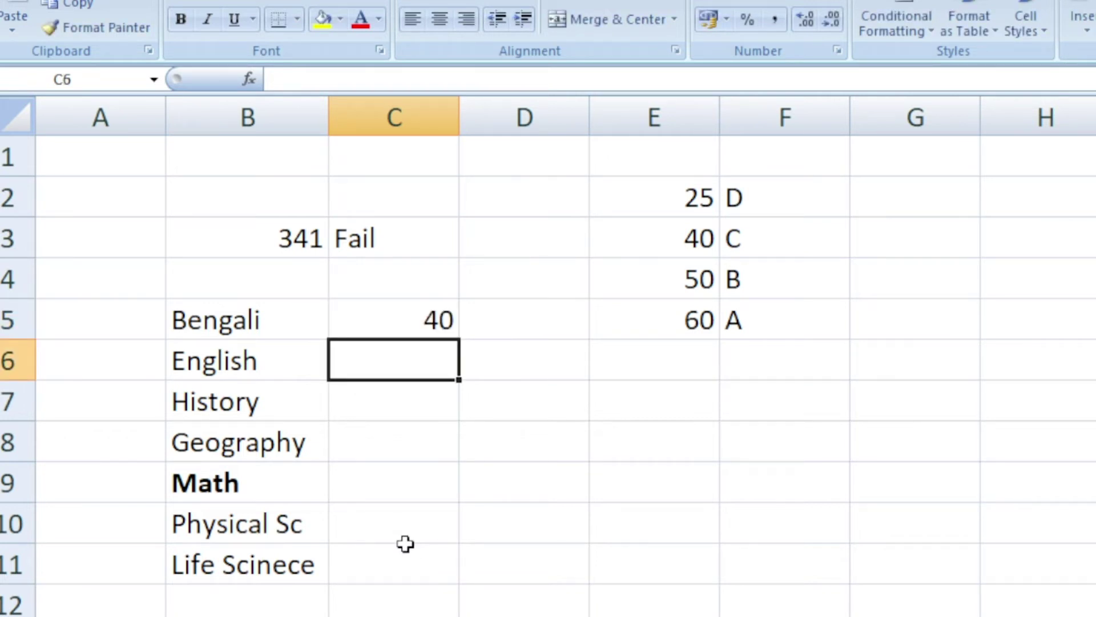
{"action": "type", "text": "50"}
{"action": "key", "text": "Return"}
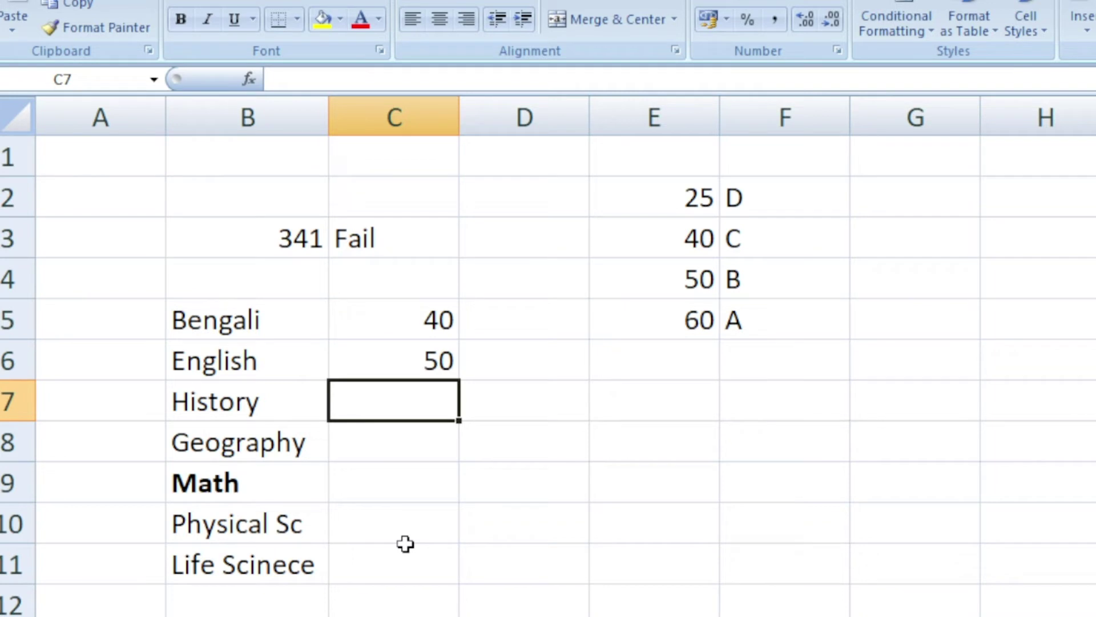
{"action": "type", "text": "60"}
{"action": "key", "text": "Return"}
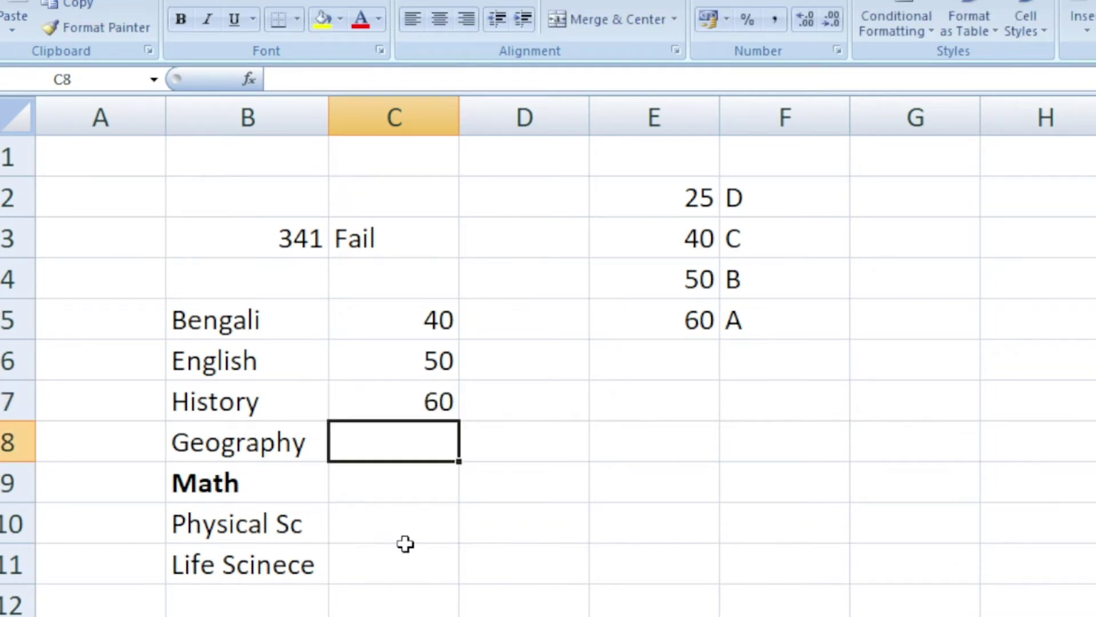
{"action": "type", "text": "61"}
{"action": "key", "text": "Return"}
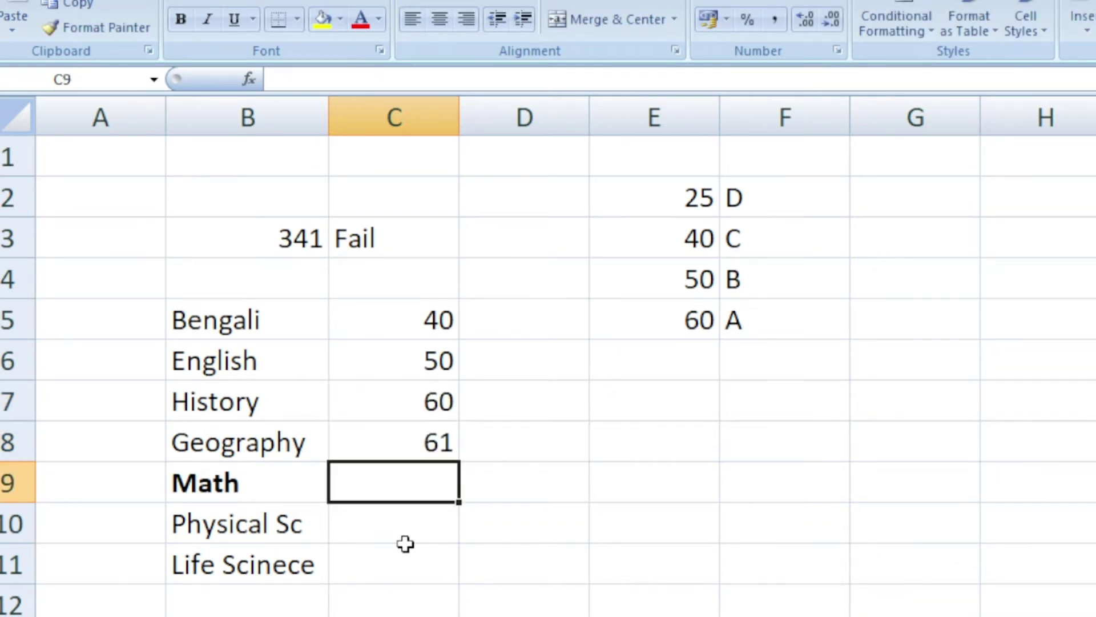
Enter the marks 80, 25 and 29 in C9 to C11 for Math, Physical Sc and Life Scinece
{"action": "type", "text": "80"}
{"action": "key", "text": "Return"}
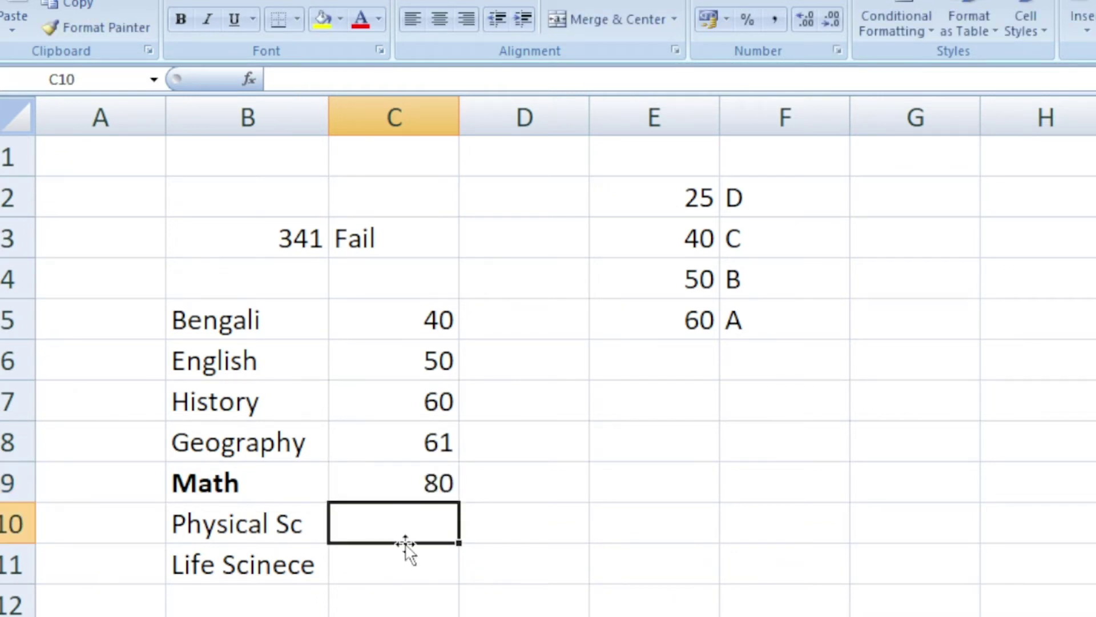
{"action": "type", "text": "25"}
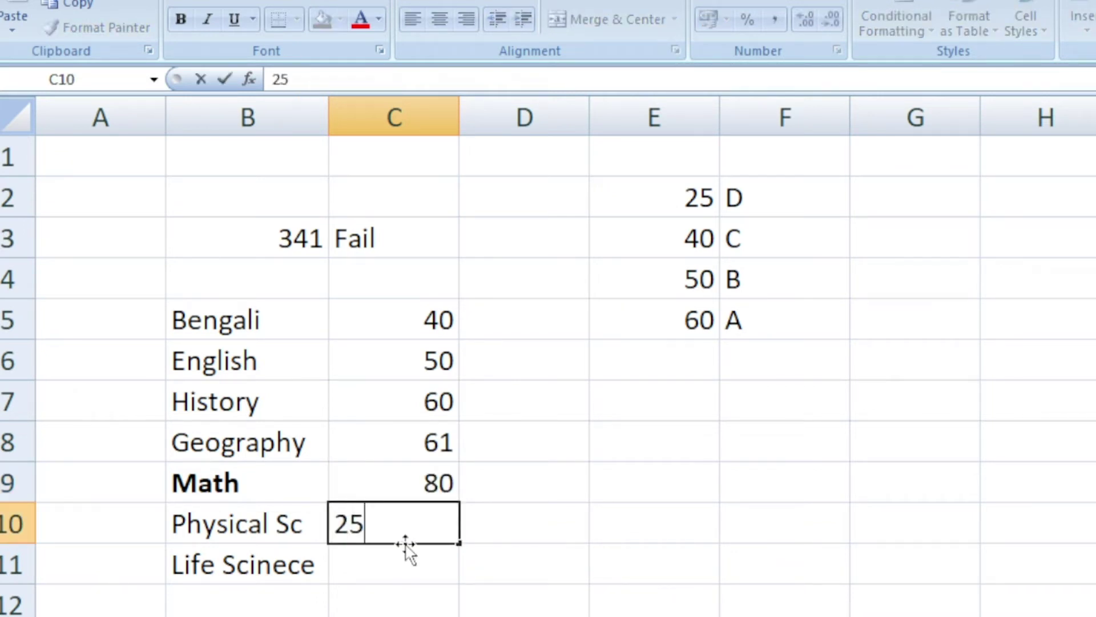
{"action": "key", "text": "Return"}
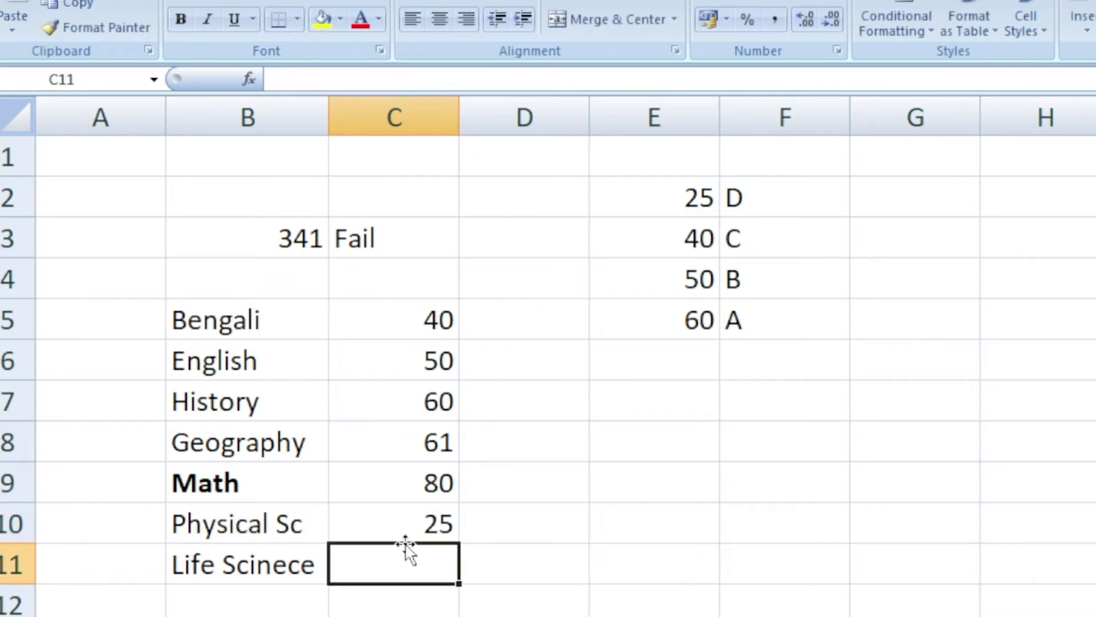
{"action": "type", "text": "29"}
{"action": "key", "text": "Return"}
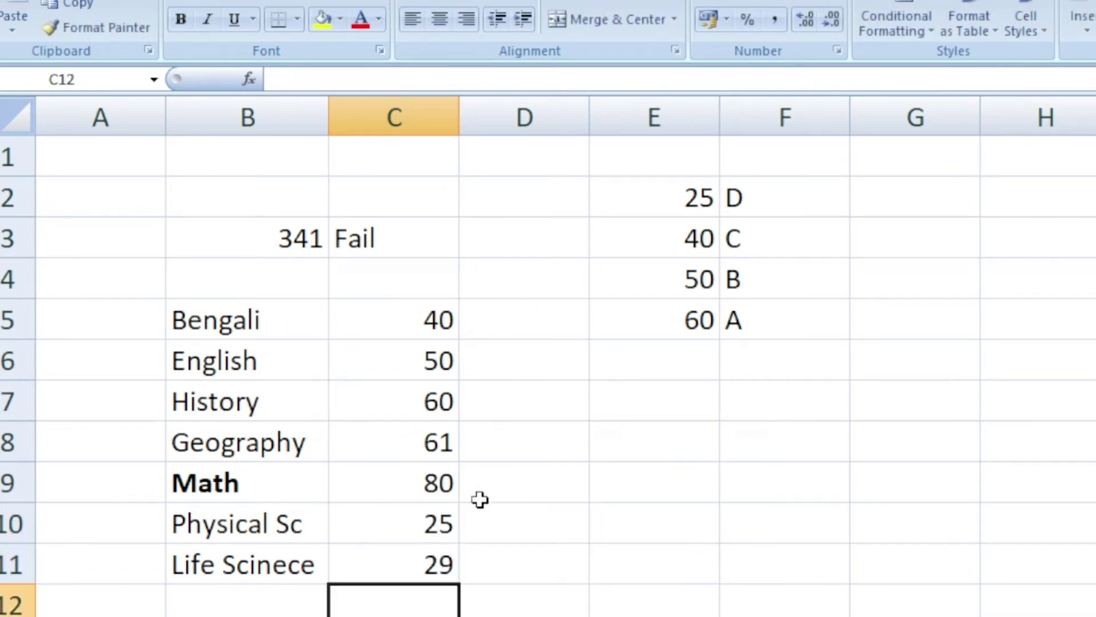
Start an IF formula in D5 that returns "A" when C5 is at least 60: =IF(C5>=60, "A",
{"action": "left_click", "coordinate": [556, 316]}
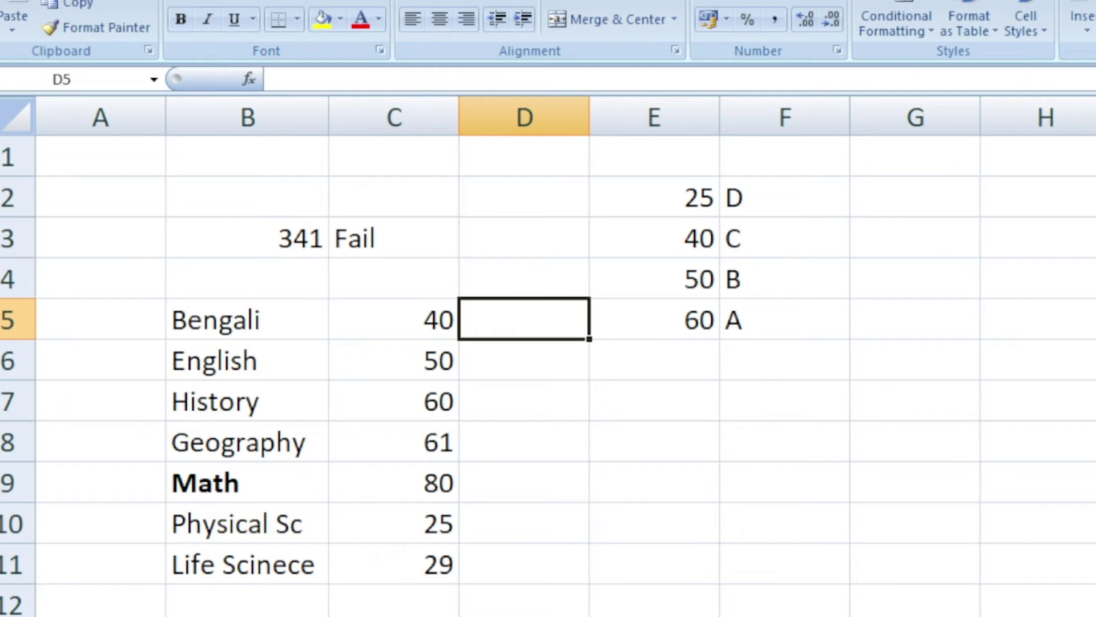
{"action": "type", "text": "="}
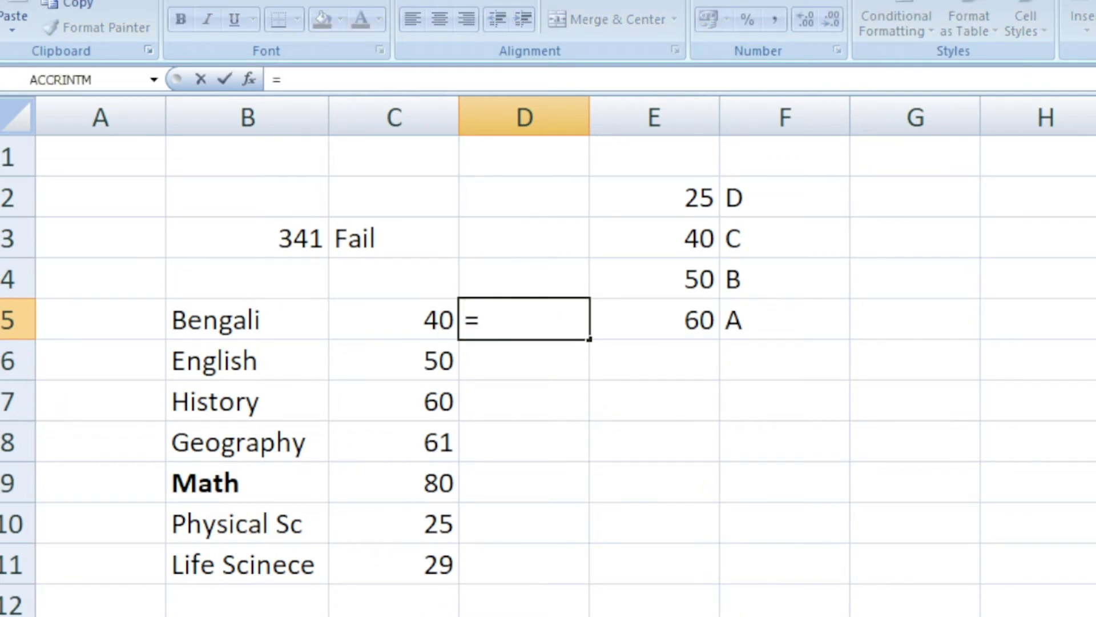
{"action": "type", "text": "IF("}
{"action": "left_click", "coordinate": [394, 316]}
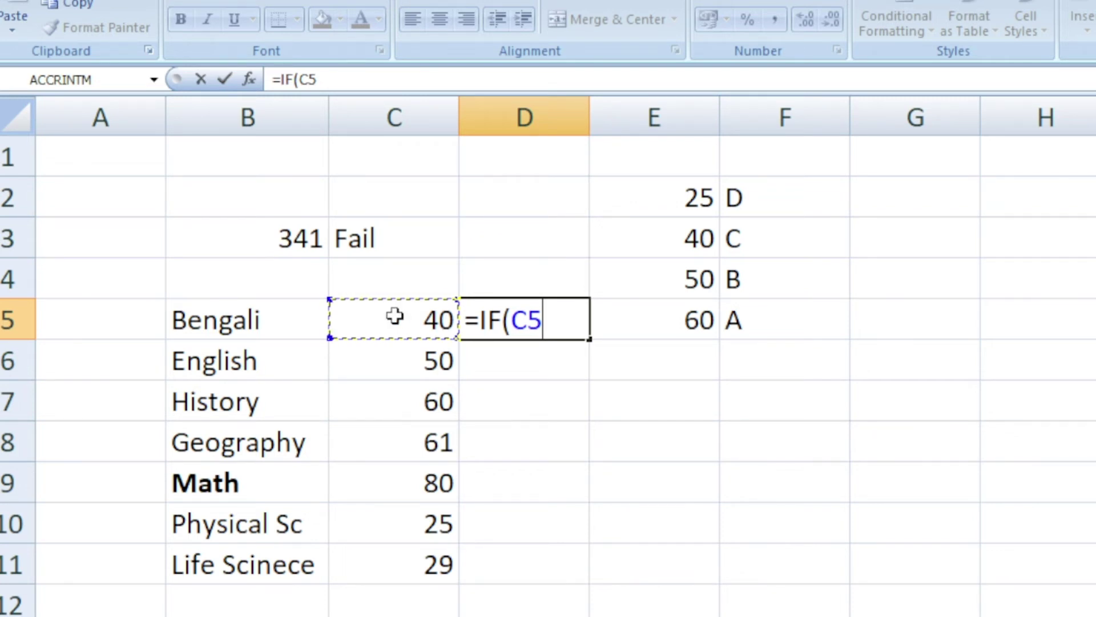
{"action": "type", "text": ">="}
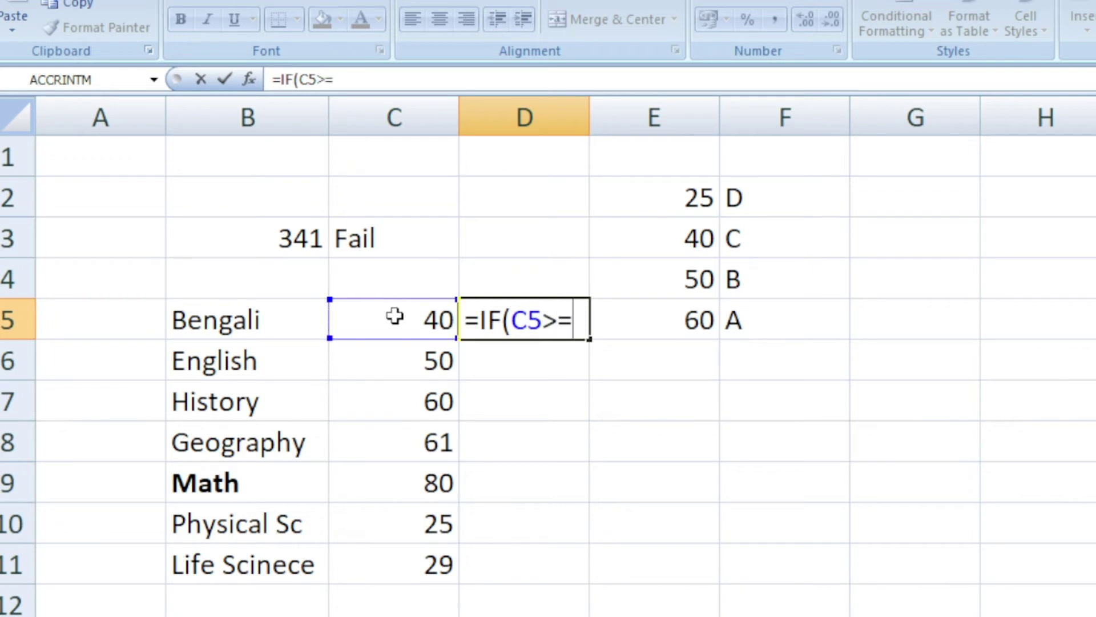
{"action": "type", "text": "60"}
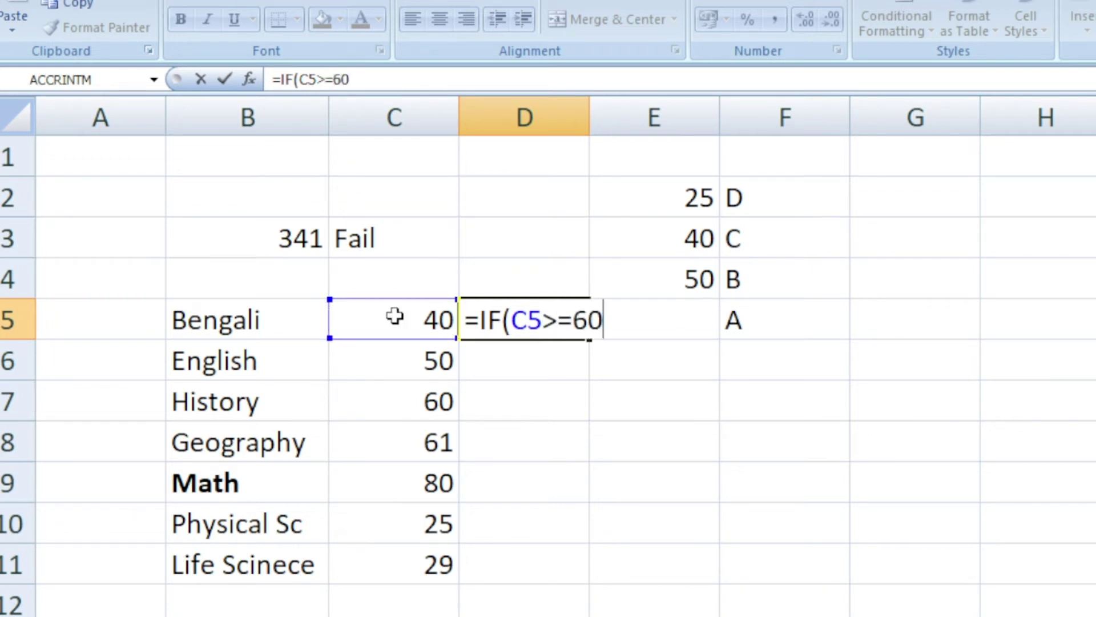
{"action": "type", "text": ", \""}
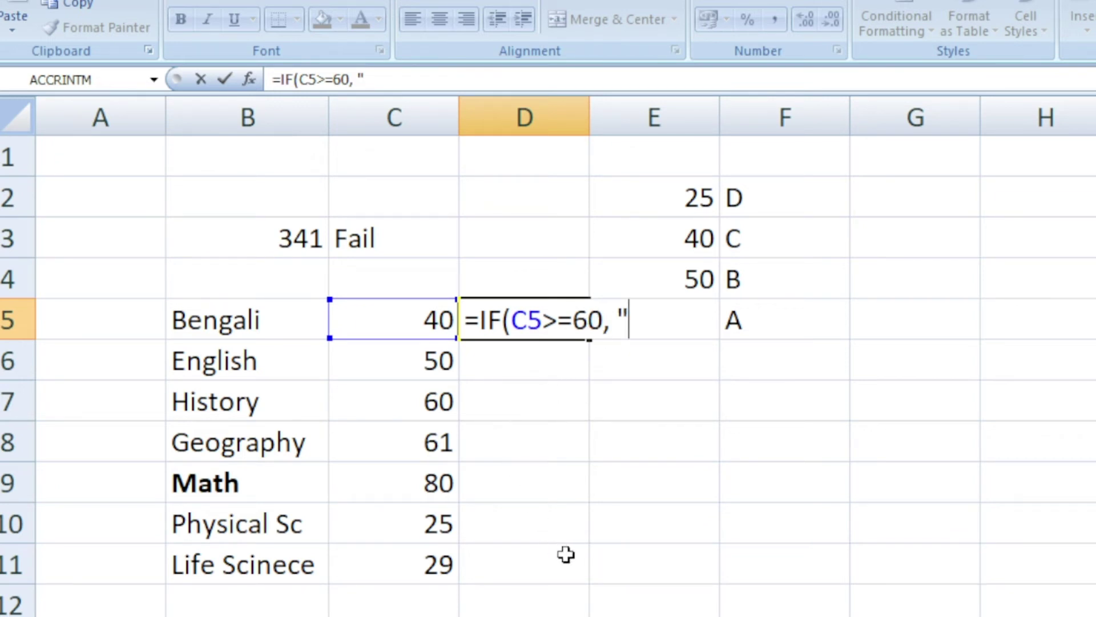
{"action": "type", "text": "a"}
{"action": "key", "text": "BackSpace"}
{"action": "type", "text": "A\","}
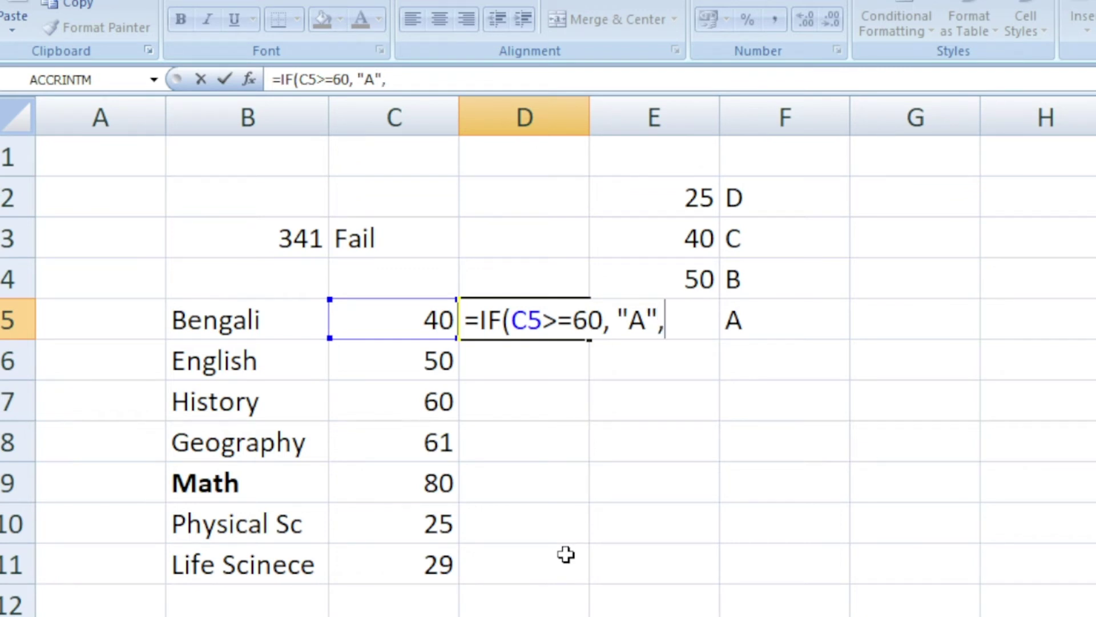
Nest a second IF in the D5 formula that returns "B" when C5 is at least 50: IF(C5>=50, "B"
{"action": "type", "text": " IF"}
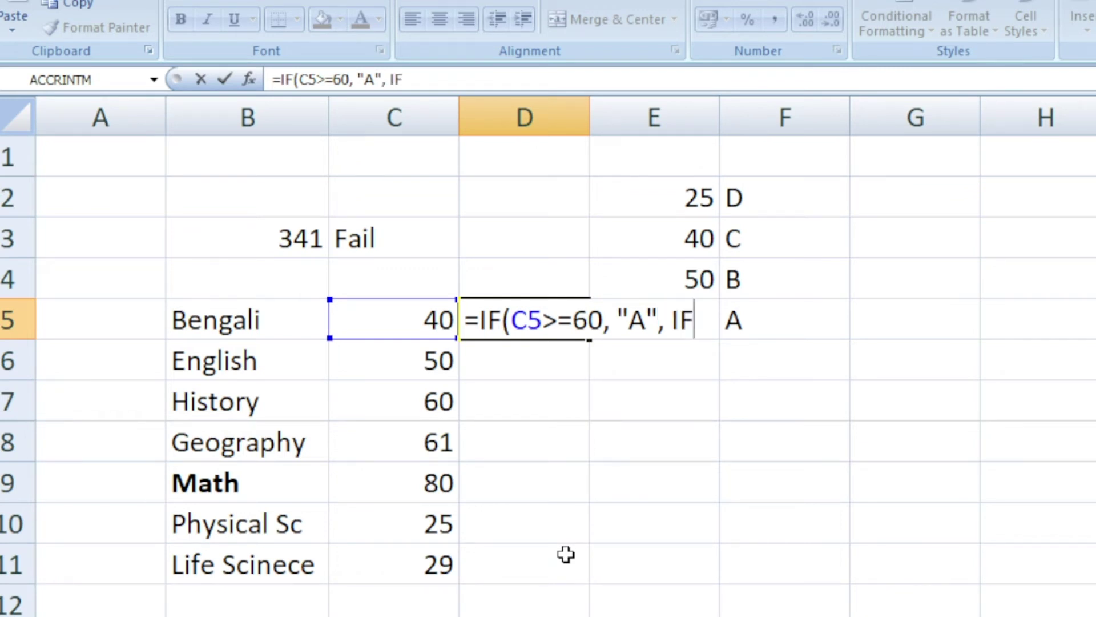
{"action": "type", "text": "("}
{"action": "left_click", "coordinate": [388, 317]}
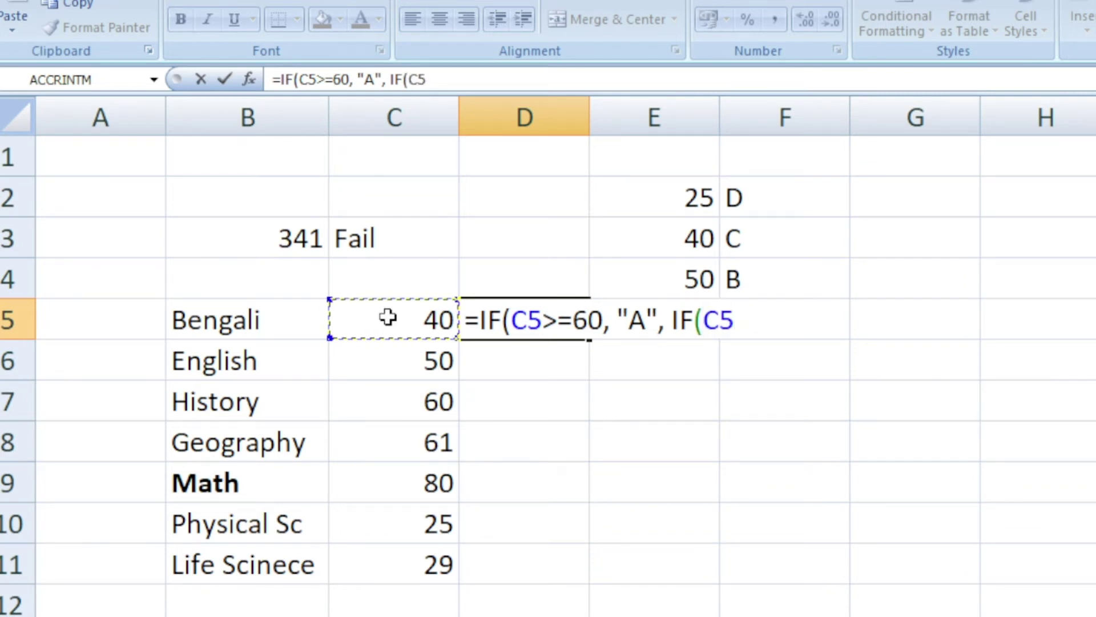
{"action": "type", "text": "="}
{"action": "key", "text": "BackSpace"}
{"action": "type", "text": ">=50"}
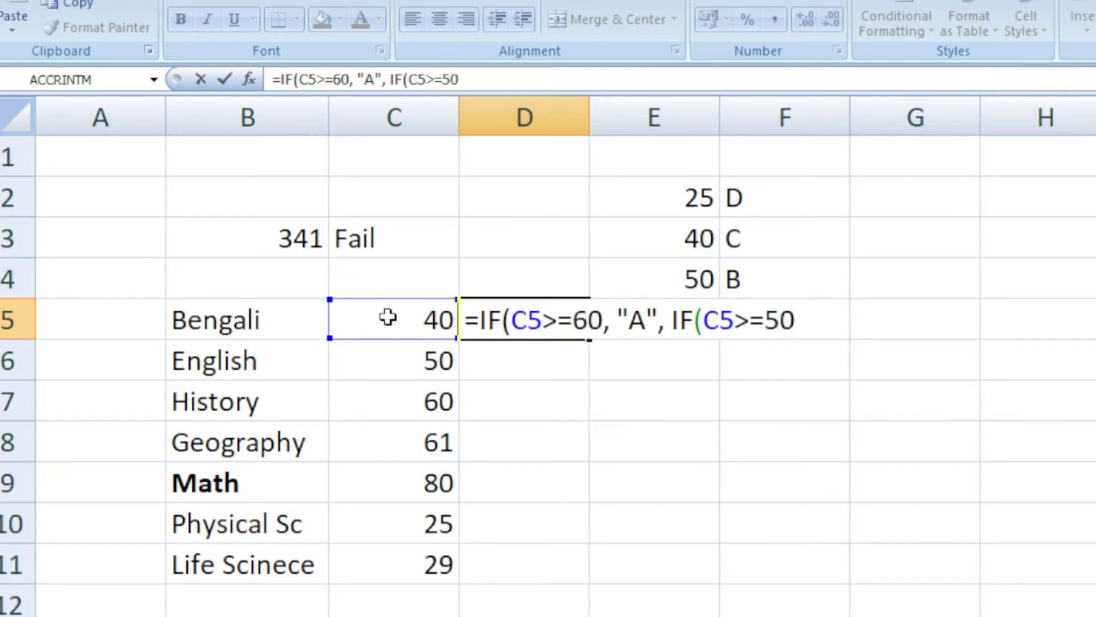
{"action": "type", "text": ", \"B\""}
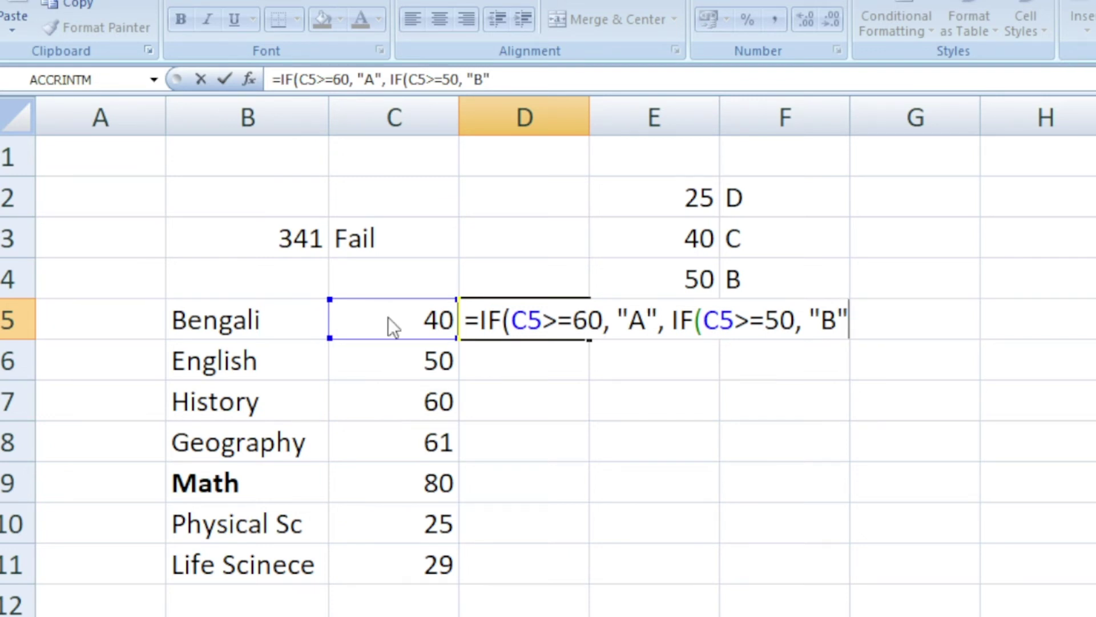
Nest a third IF in the D5 formula that returns "C" when C5 is at least 40: IF(C5>=40, "C"
{"action": "type", "text": ","}
{"action": "key", "text": "BackSpace"}
{"action": "type", "text": ", IF("}
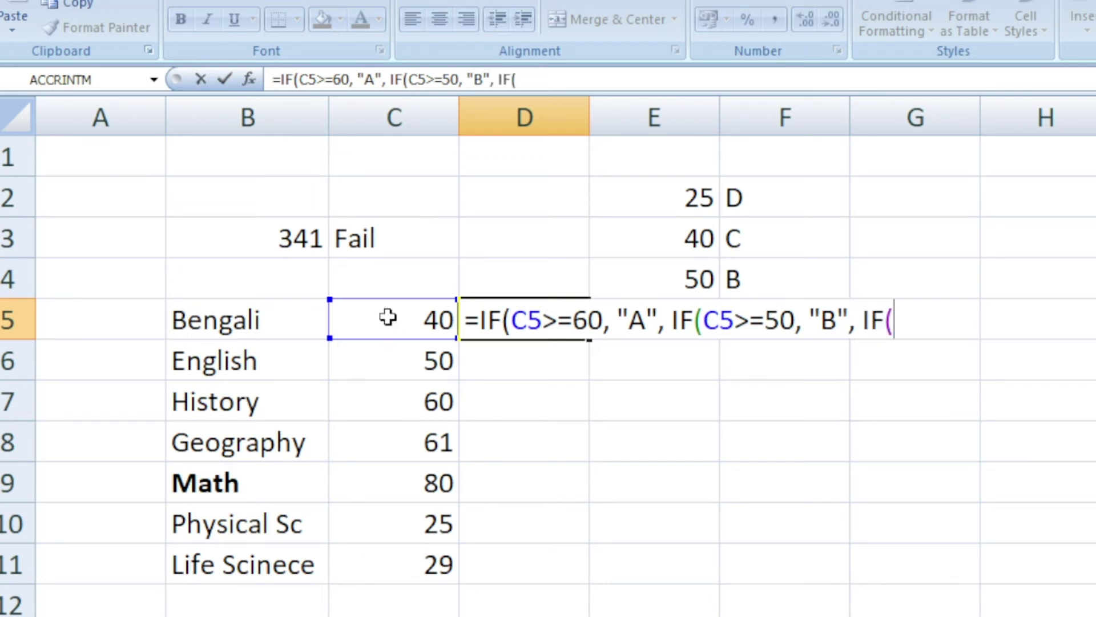
{"action": "left_click", "coordinate": [388, 317]}
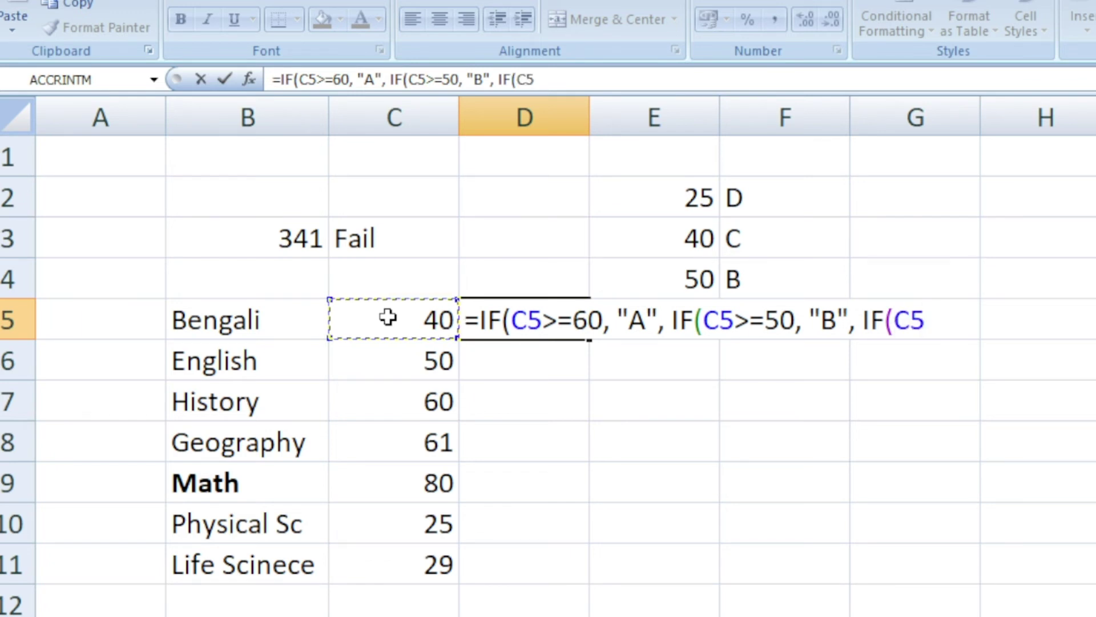
{"action": "type", "text": ">="}
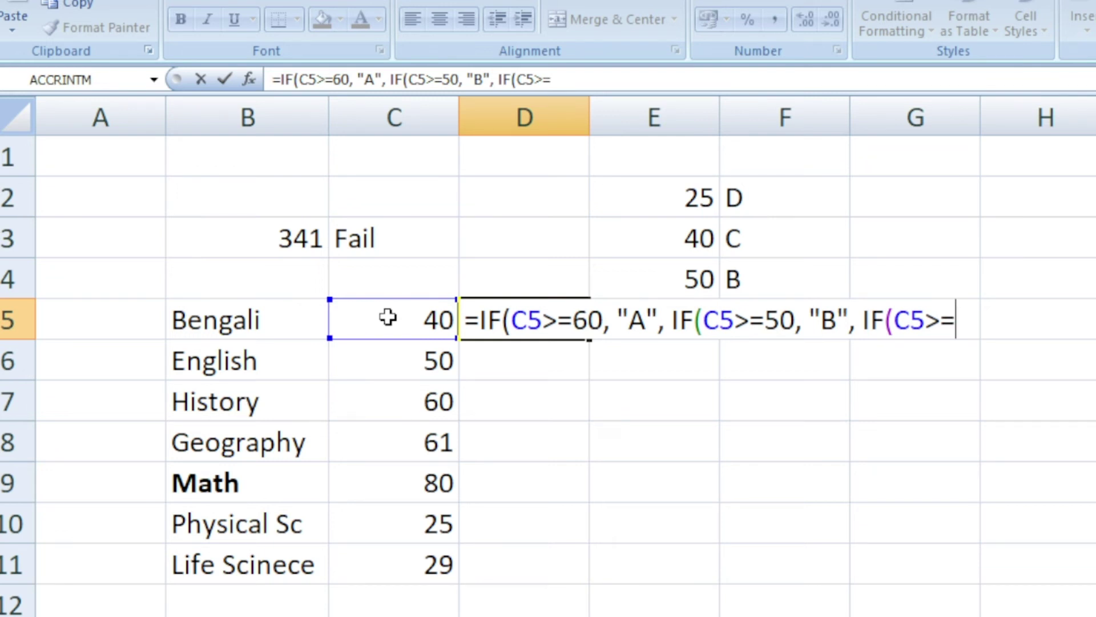
{"action": "type", "text": "40"}
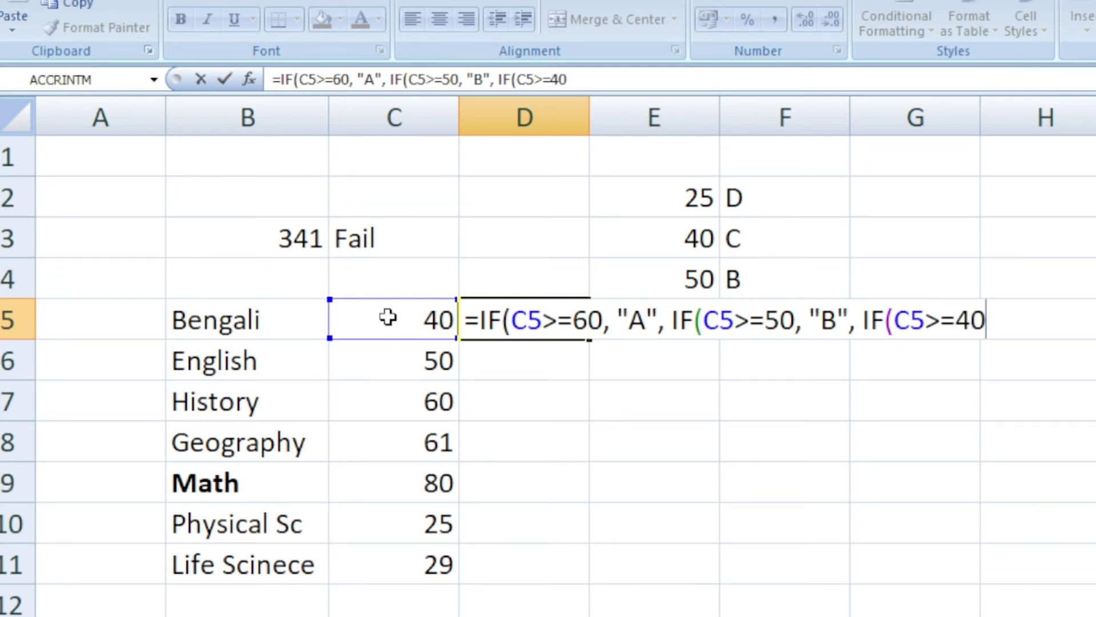
{"action": "type", "text": ", \"C\""}
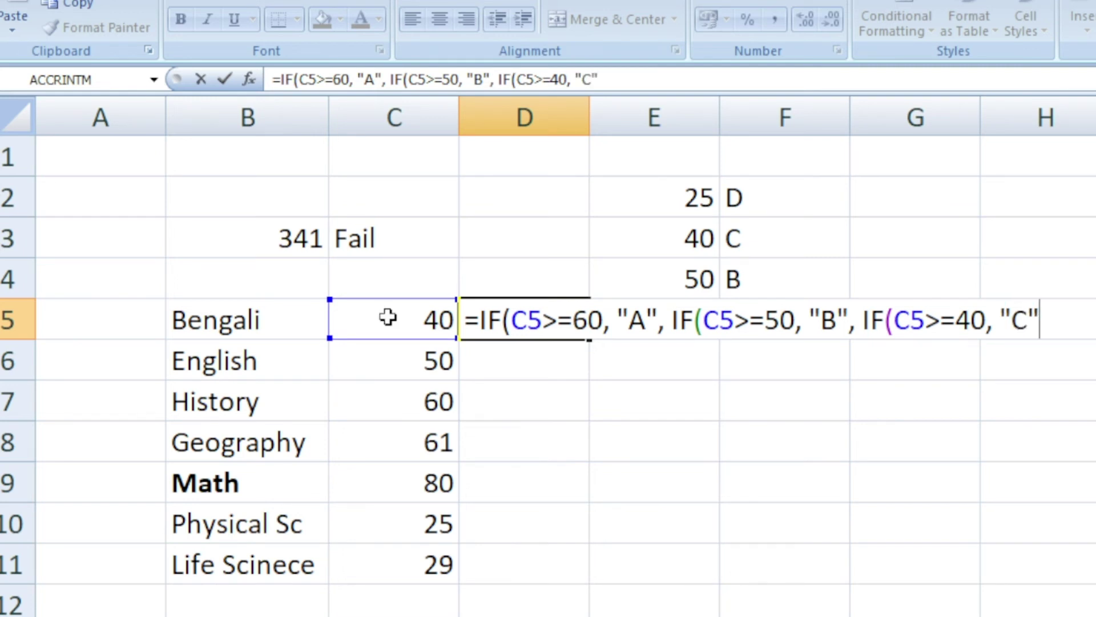
Nest a fourth IF in the D5 formula that returns "D" when C5 is at least 25: IF(C5>=25, "D",
{"action": "type", "text": ", IF("}
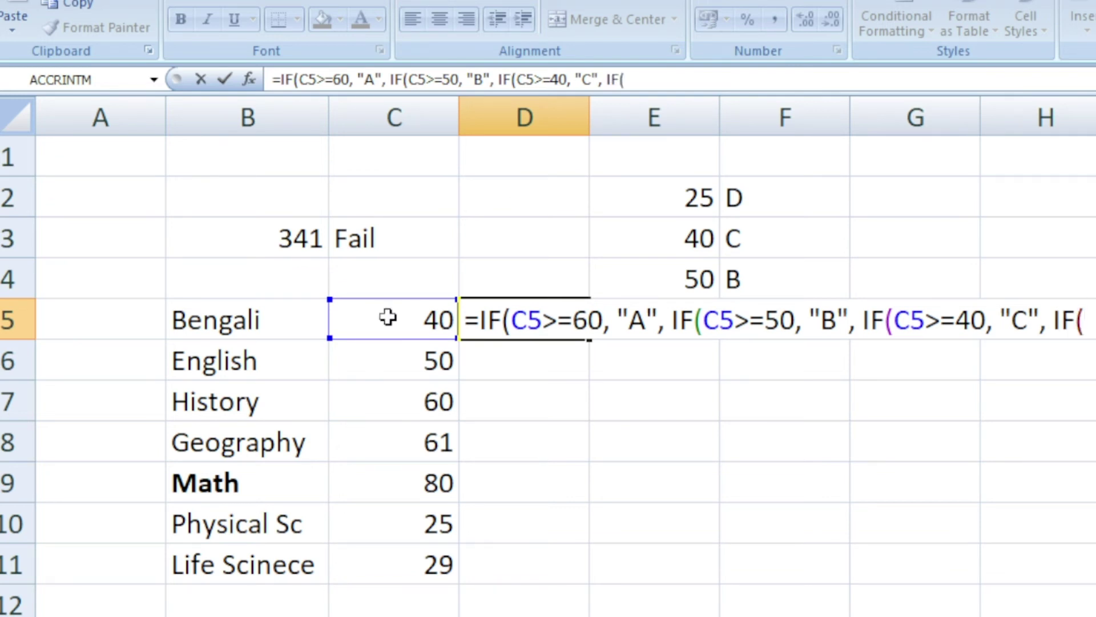
{"action": "left_click", "coordinate": [388, 317]}
{"action": "type", "text": "="}
{"action": "key", "text": "BackSpace"}
{"action": "type", "text": ">=25, \"d"}
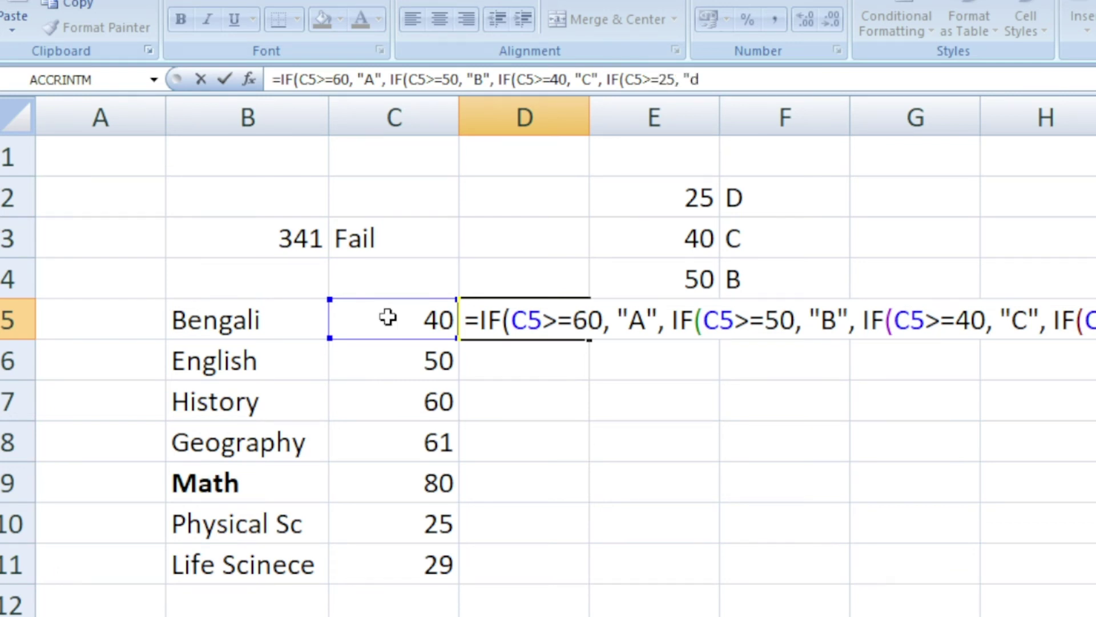
{"action": "key", "text": "BackSpace"}
{"action": "type", "text": "D\","}
Add "FAIL" as the final fallback result in the D5 formula, close all four IFs and enter it
{"action": "type", "text": "\""}
{"action": "type", "text": "FAIL\""}
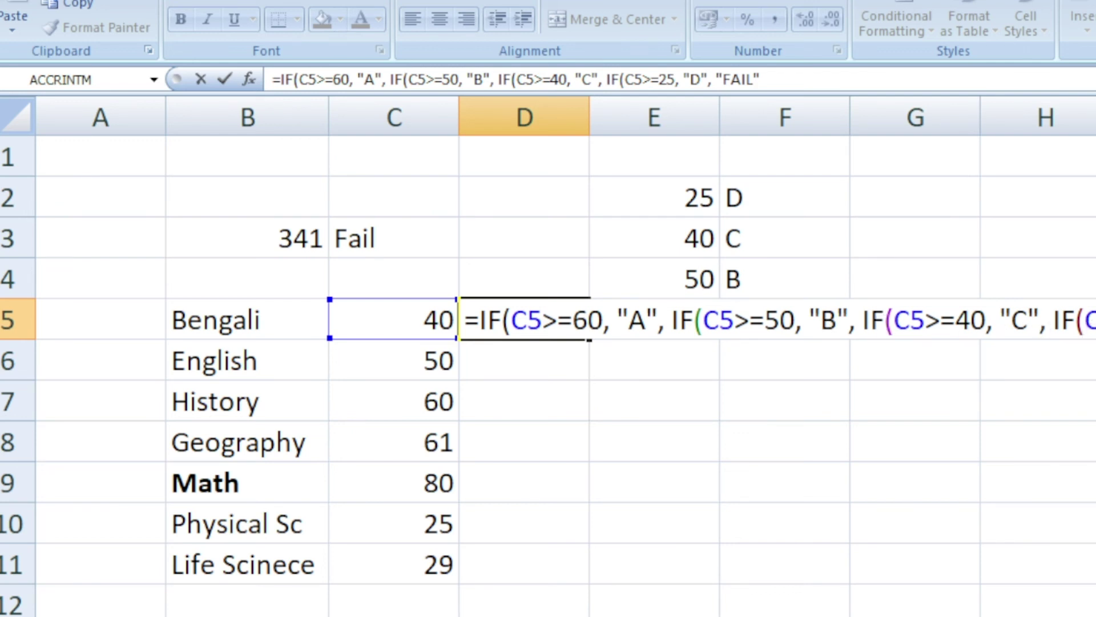
{"action": "type", "text": "))))"}
{"action": "key", "text": "Return"}
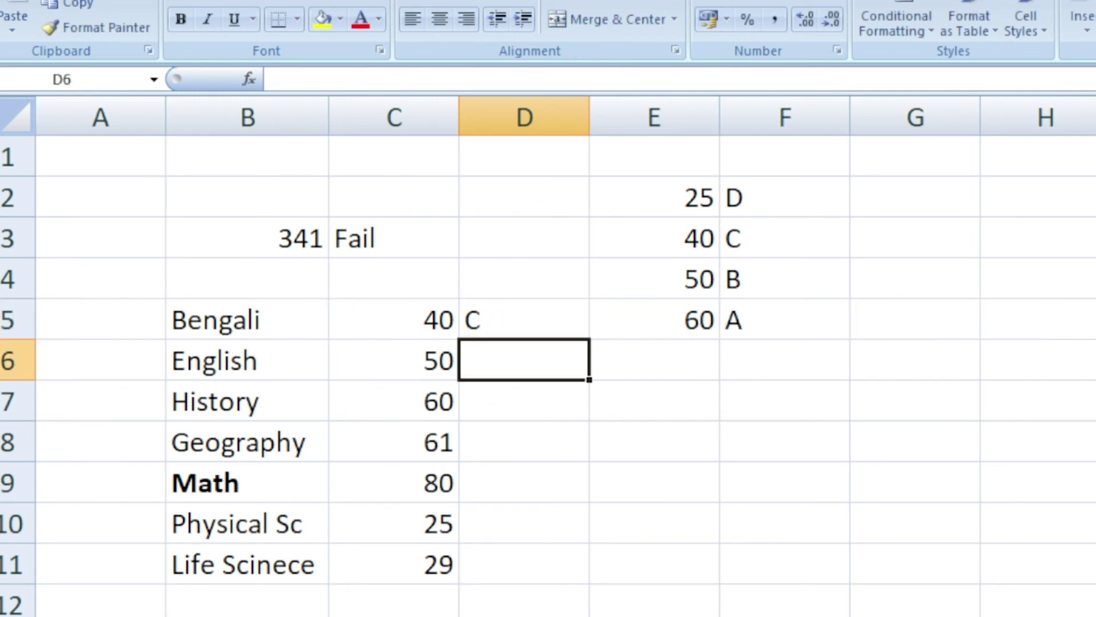
Fill the grade cell D5 with yellow
{"action": "left_click", "coordinate": [508, 456]}
{"action": "left_click", "coordinate": [509, 311]}
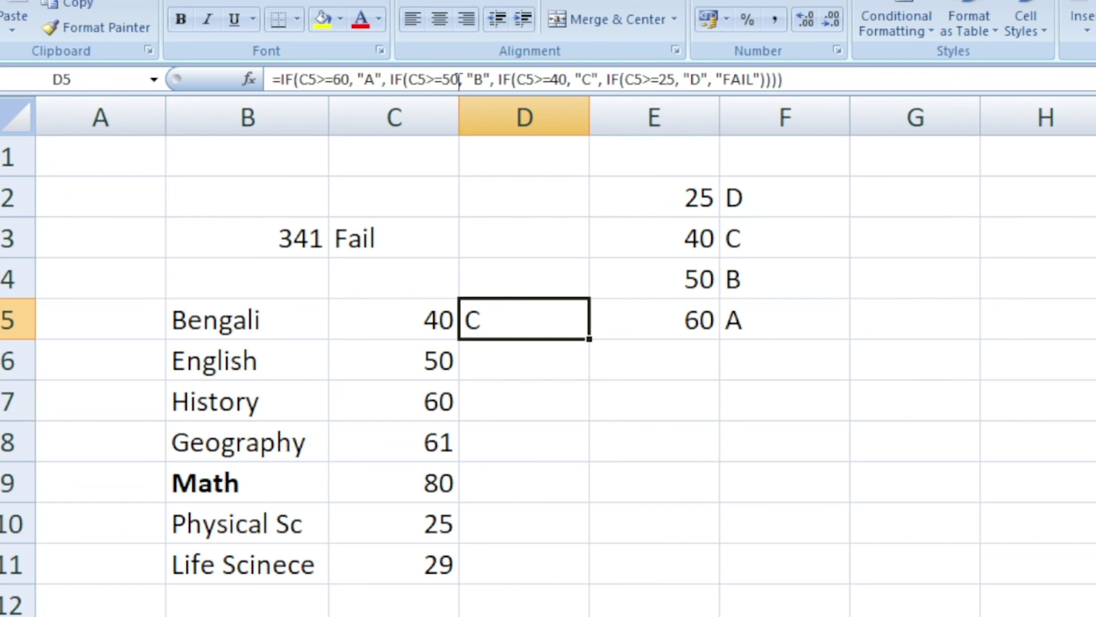
{"action": "left_click", "coordinate": [323, 20]}
{"action": "left_click", "coordinate": [510, 358]}
{"action": "left_click", "coordinate": [482, 320]}
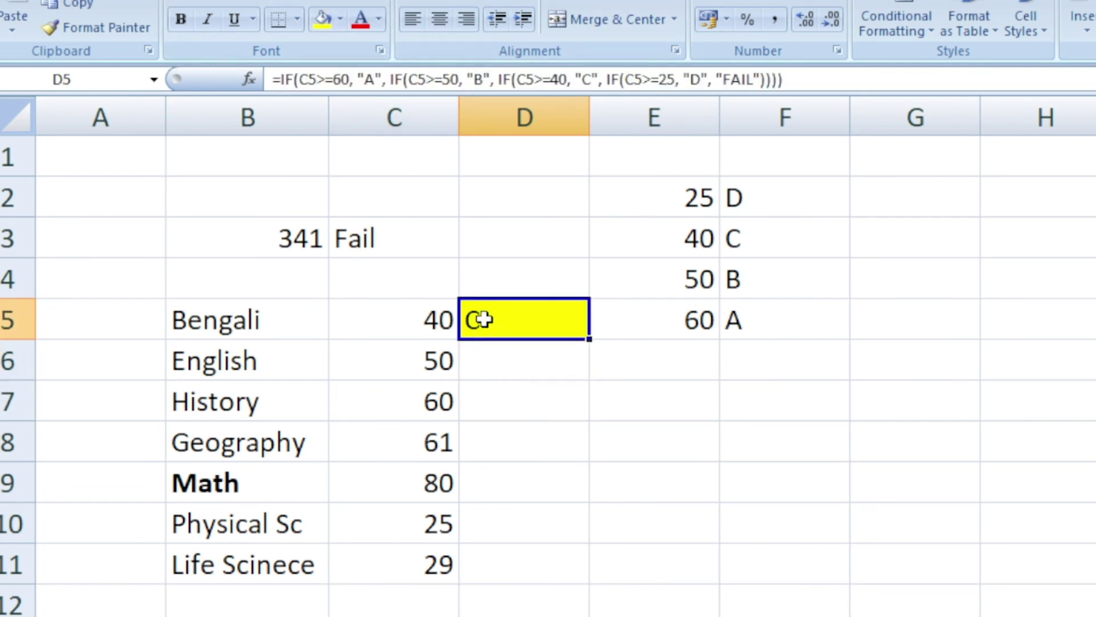
Fill the matching grade scale cells E3:F3, holding 40 and C, with yellow
{"action": "left_click", "coordinate": [527, 365]}
{"action": "left_click", "coordinate": [550, 327]}
{"action": "left_click_drag", "start_coordinate": [670, 237], "coordinate": [798, 242]}
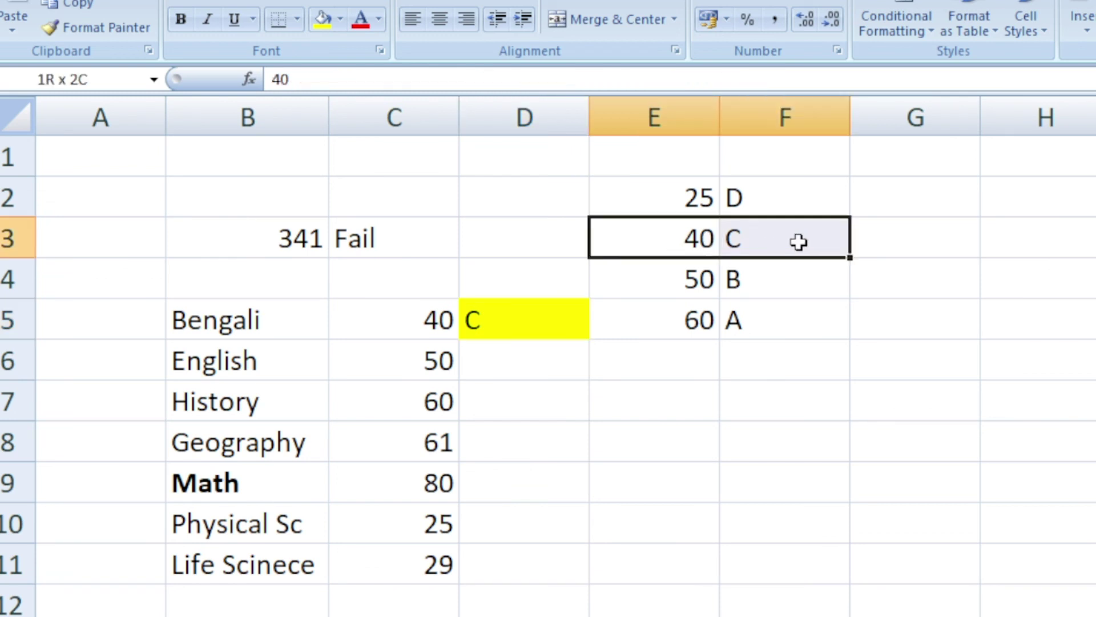
{"action": "left_click", "coordinate": [323, 20]}
{"action": "left_click", "coordinate": [532, 439]}
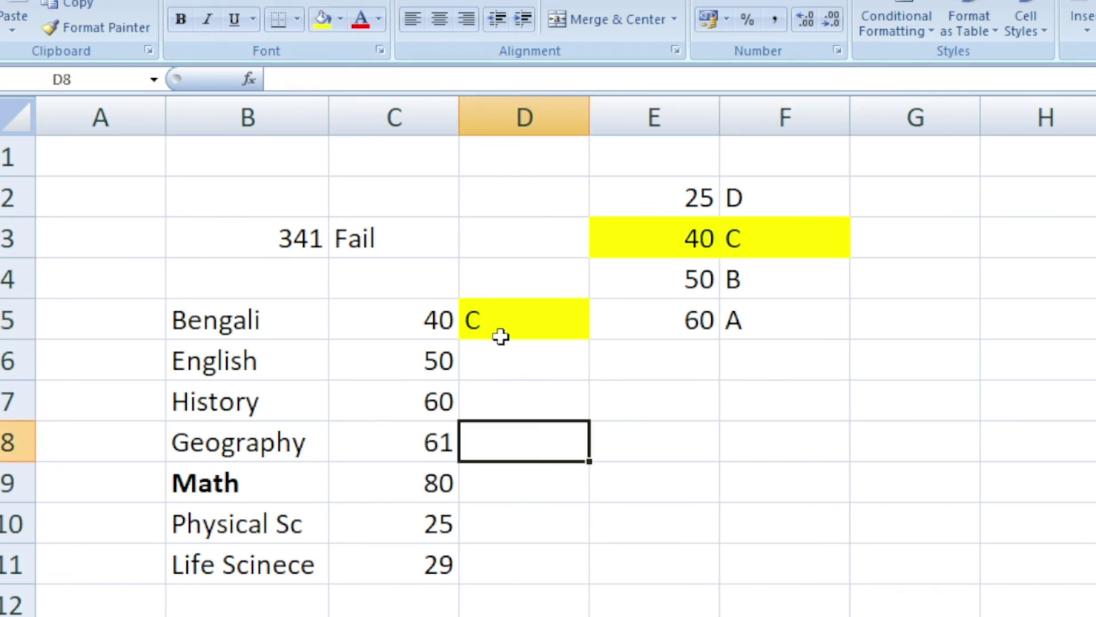
Copy the grade formula and its fill from D5 down through D11
{"action": "left_click", "coordinate": [436, 318]}
{"action": "left_click", "coordinate": [558, 331]}
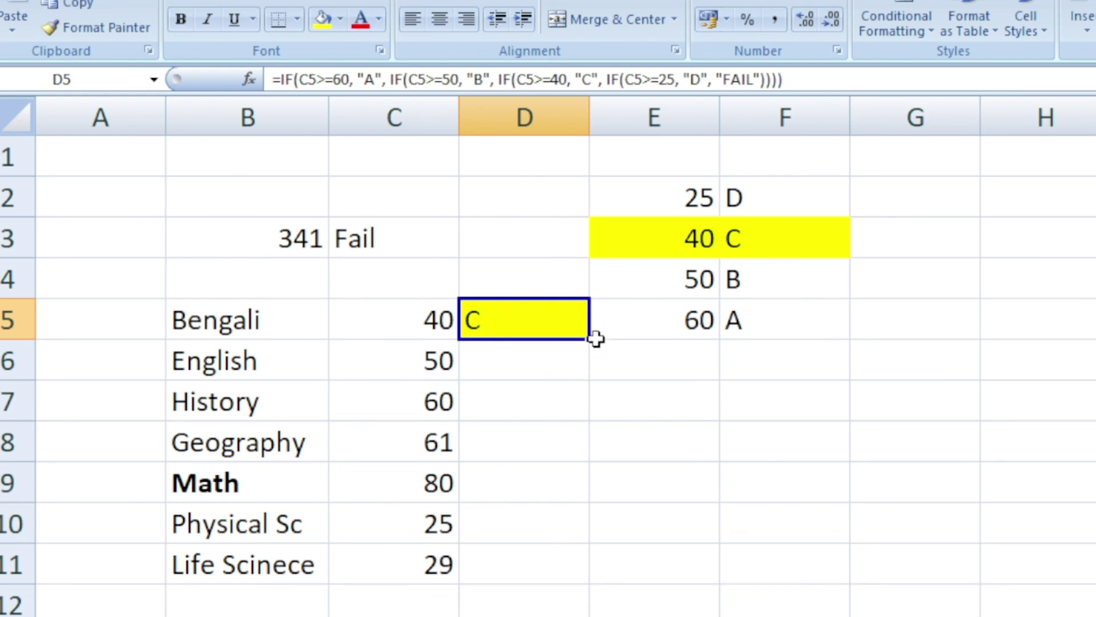
{"action": "left_click_drag", "start_coordinate": [594, 340], "coordinate": [594, 567]}
{"action": "left_click", "coordinate": [738, 558]}
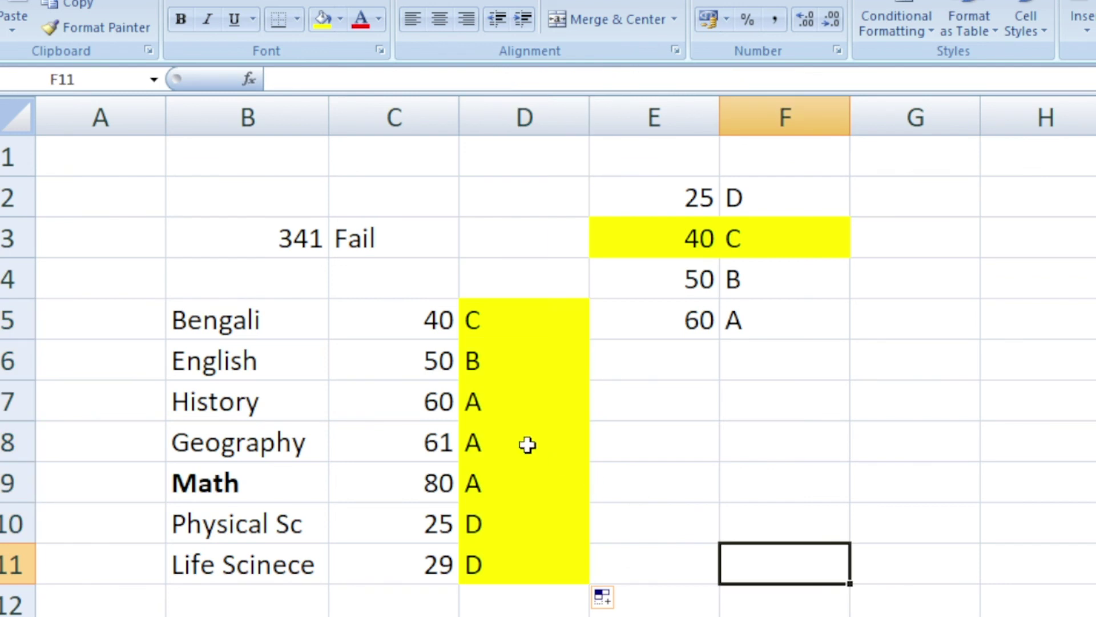
Change the marks in C5, C6 and C7 to 80, 25 and 15 for Bengali, English and History
{"action": "left_click", "coordinate": [488, 398]}
{"action": "left_click", "coordinate": [416, 401]}
{"action": "left_click", "coordinate": [415, 324]}
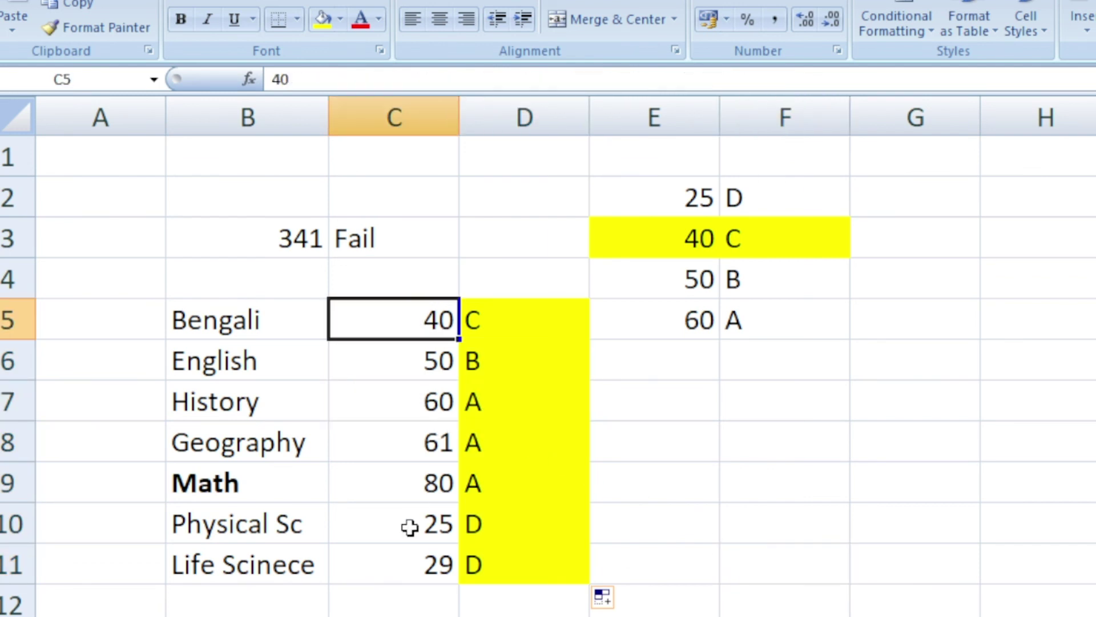
{"action": "type", "text": "80"}
{"action": "key", "text": "Return"}
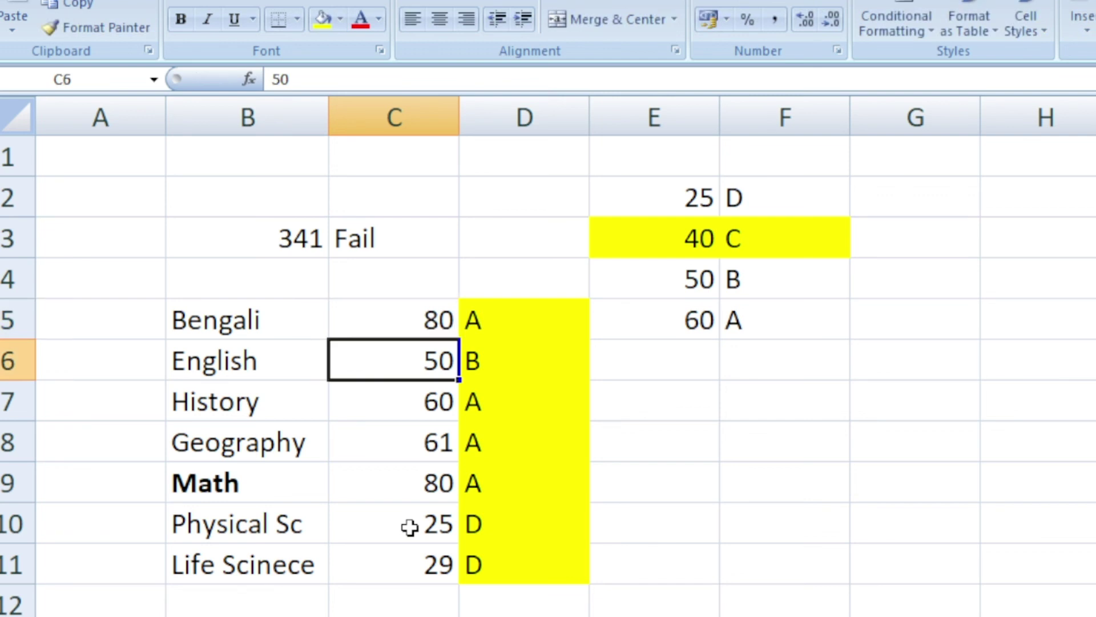
{"action": "type", "text": "25"}
{"action": "key", "text": "Return"}
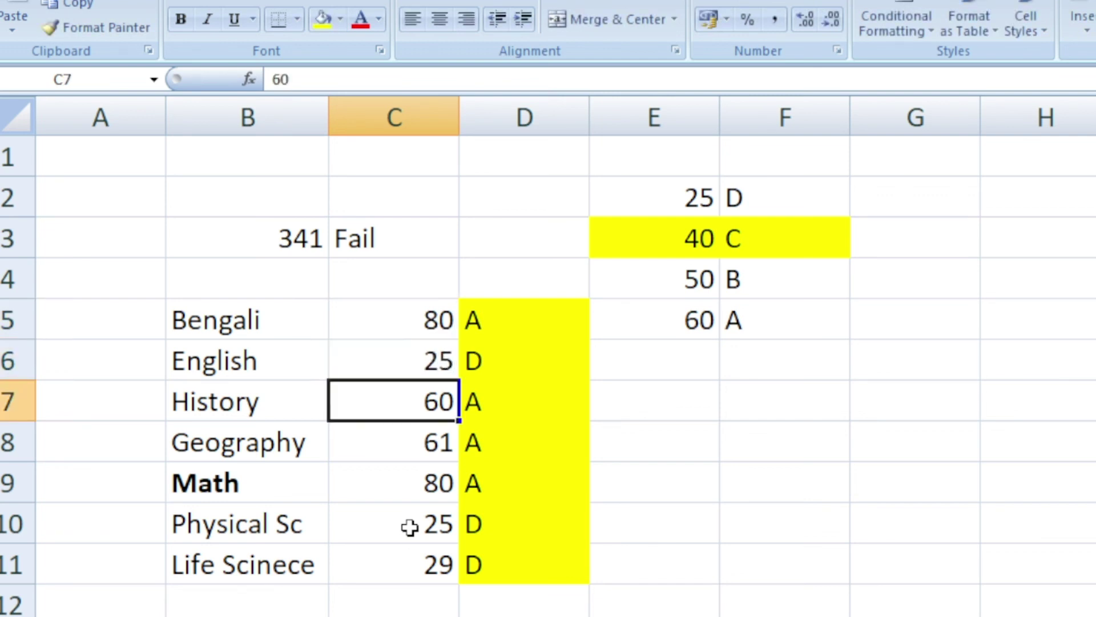
{"action": "type", "text": "15"}
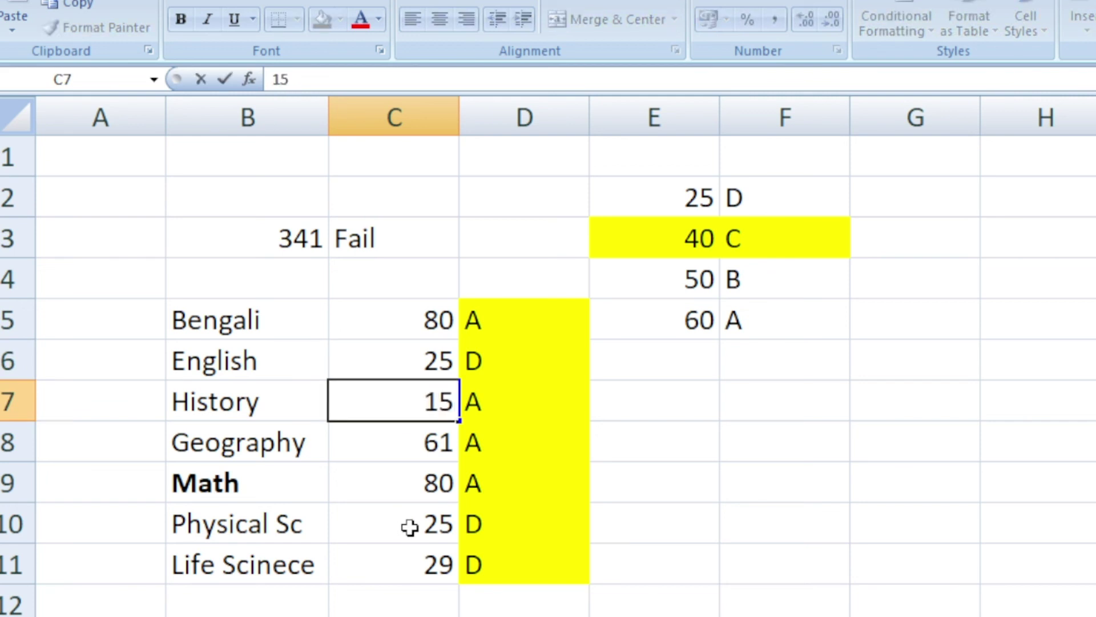
{"action": "key", "text": "Return"}
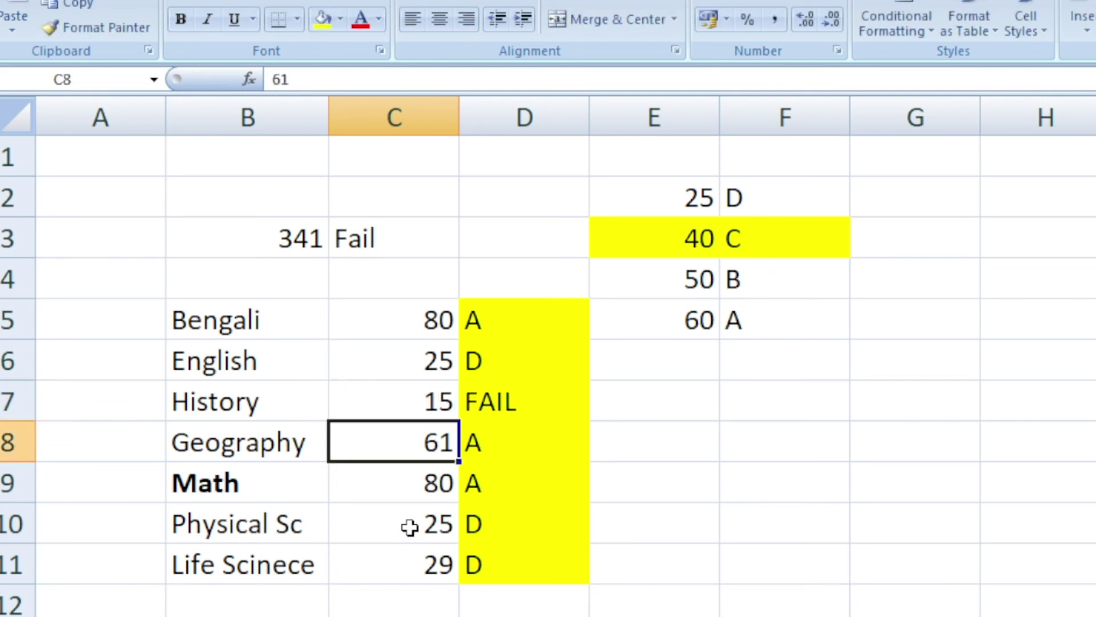
Apply all borders to the subject, marks and grade table in B5:D11
{"action": "left_click_drag", "start_coordinate": [193, 315], "coordinate": [539, 553]}
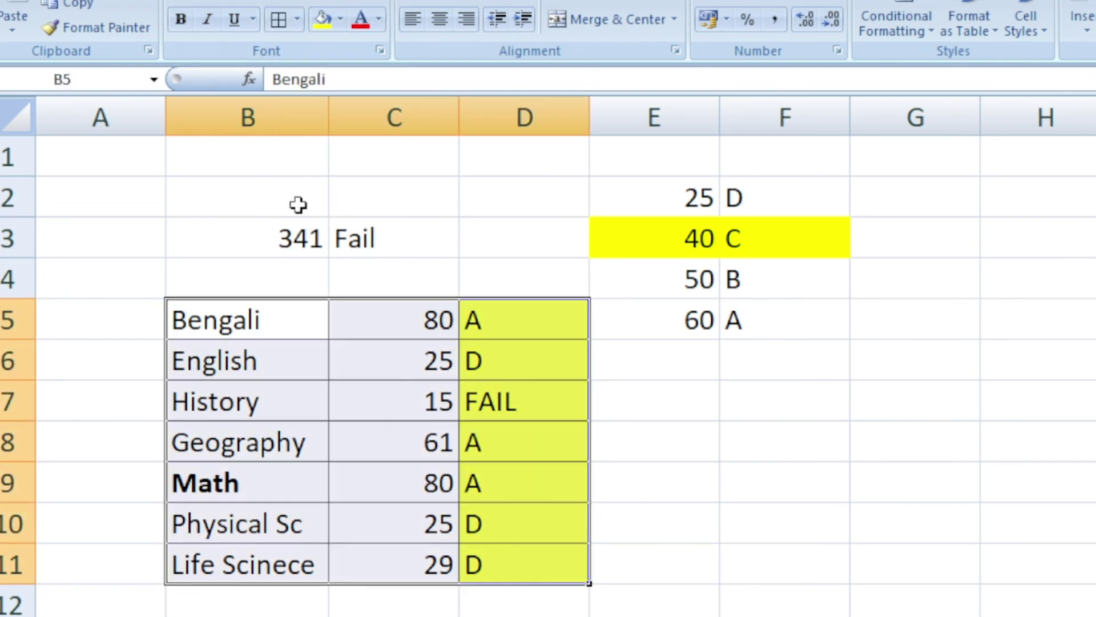
{"action": "left_click", "coordinate": [530, 549]}
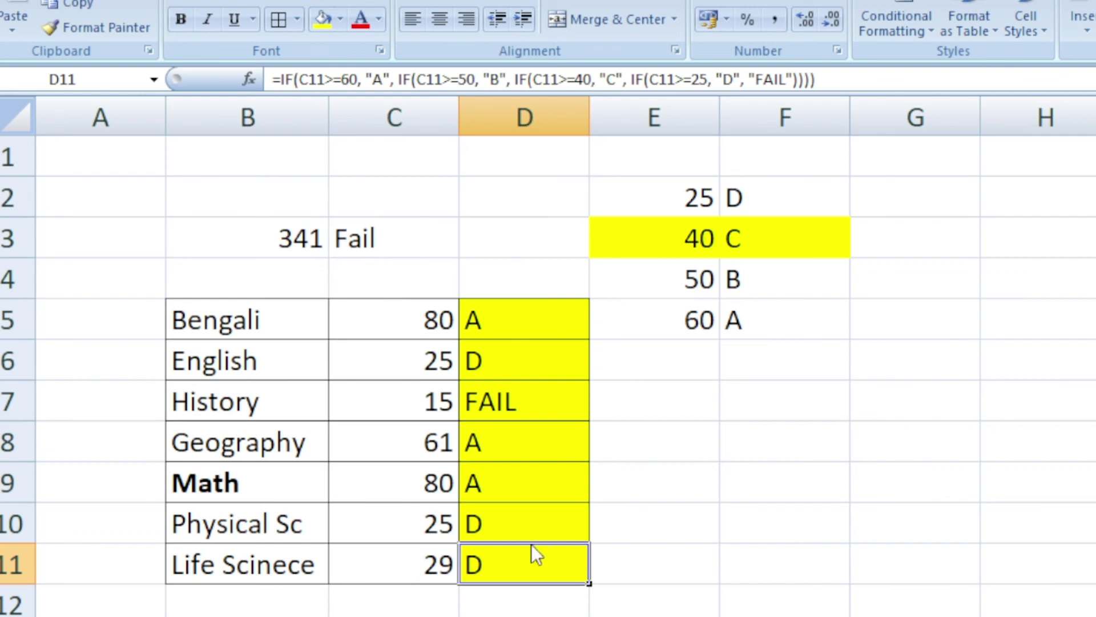
{"action": "left_click", "coordinate": [435, 384]}
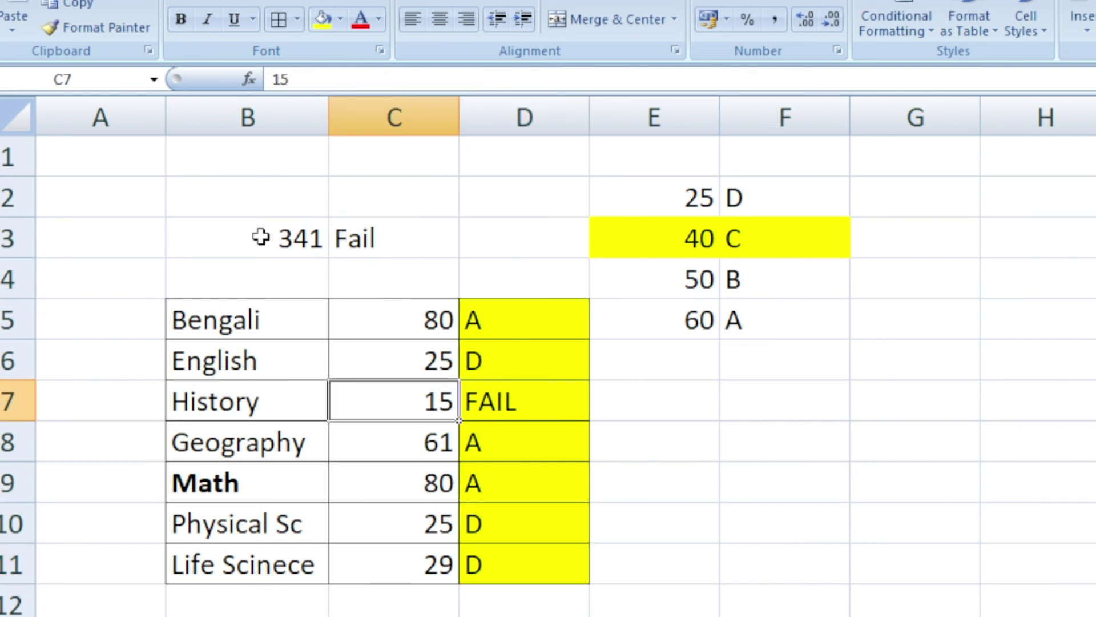
{"action": "left_click_drag", "start_coordinate": [262, 238], "coordinate": [413, 235]}
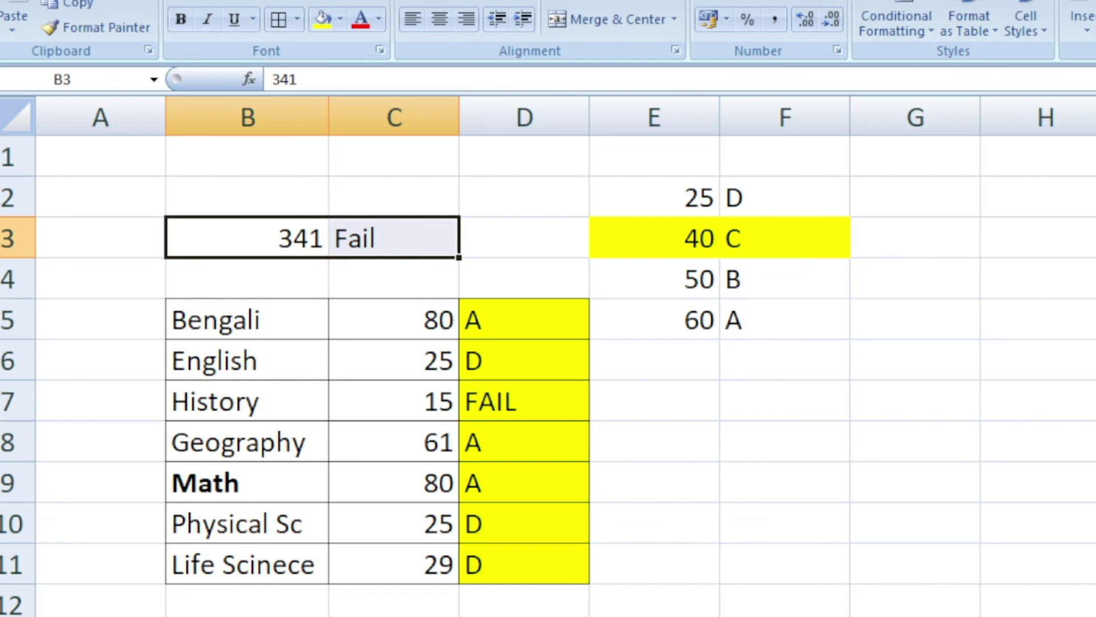
{"action": "left_click", "coordinate": [574, 494]}
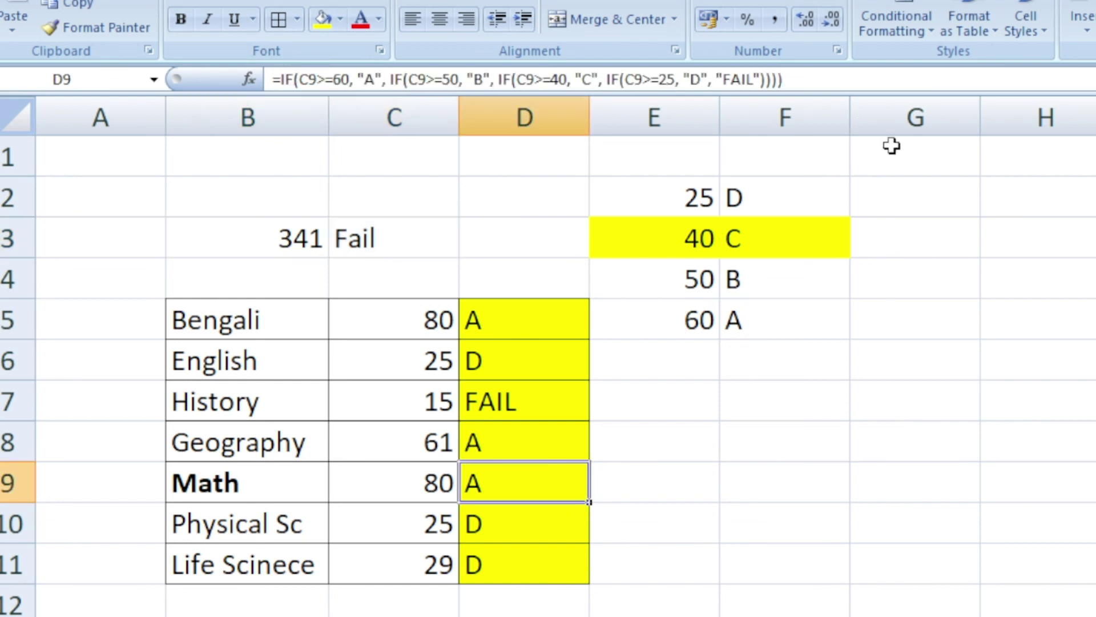